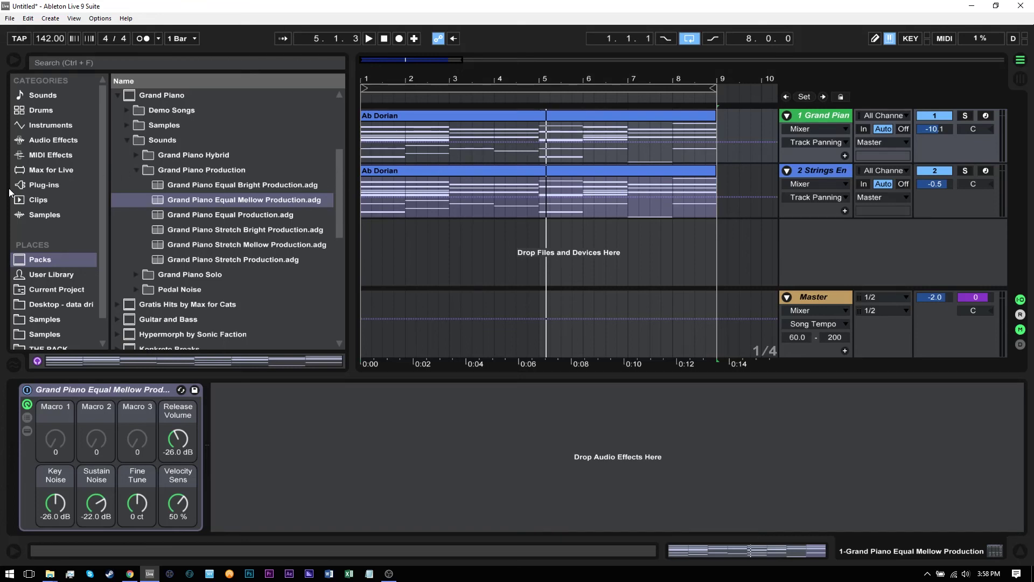
Switch the browser to the Plug-ins category to show the iZotope Neutron 2 plug-ins.
{"action": "left_click", "coordinate": [28, 184]}
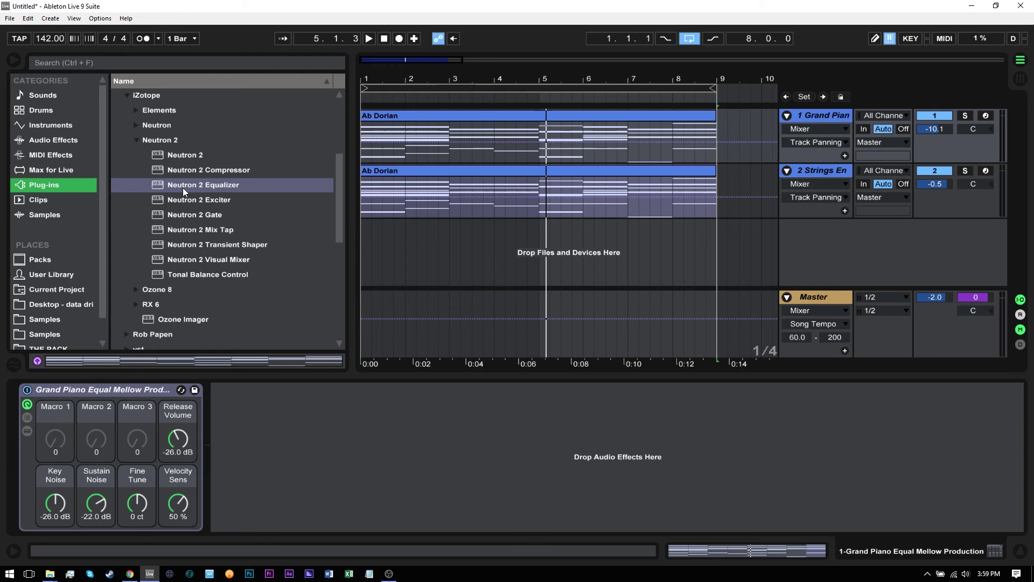
Load Neutron 2 Equalizer onto the Grand Piano track and rename its instance 'EQ - Piano'.
{"action": "left_click_drag", "start_coordinate": [183, 187], "coordinate": [480, 149]}
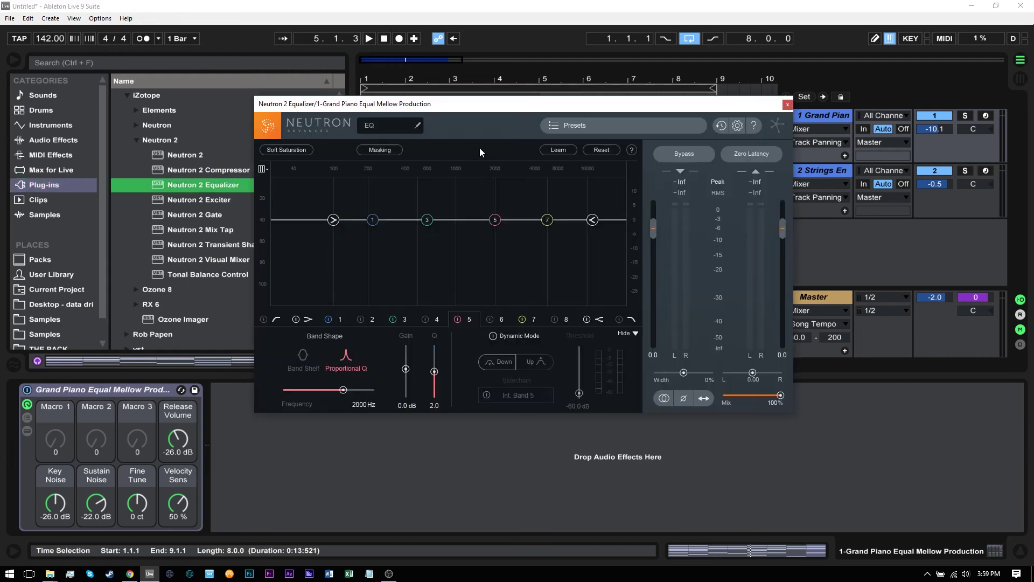
{"action": "left_click_drag", "start_coordinate": [411, 107], "coordinate": [542, 185]}
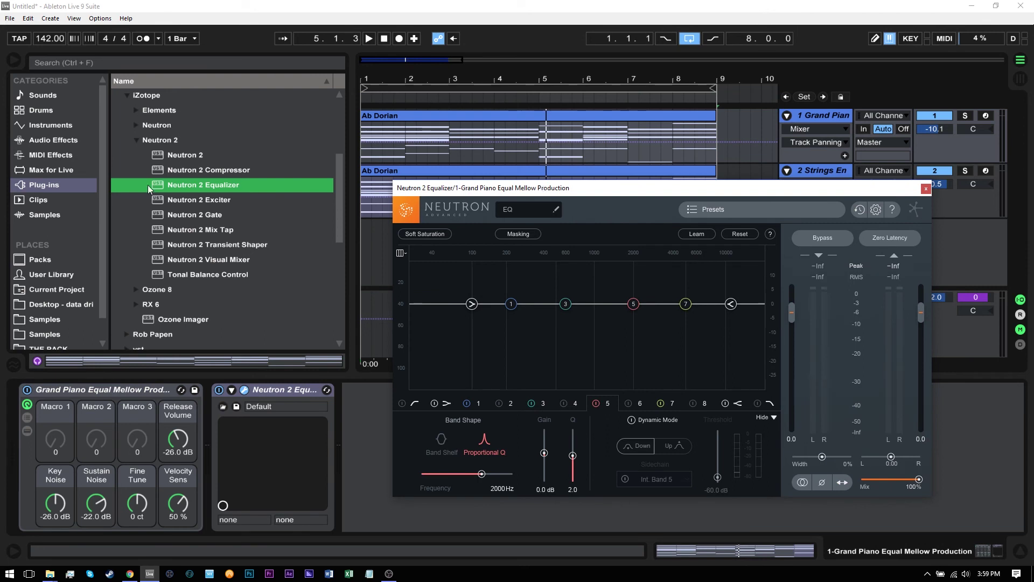
{"action": "left_click", "coordinate": [520, 209]}
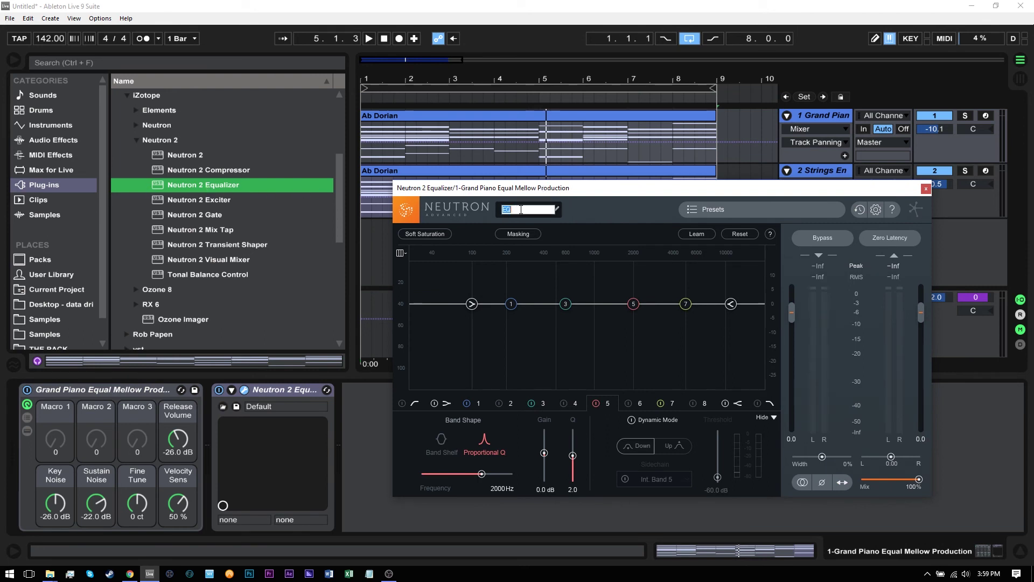
{"action": "key", "text": "End"}
{"action": "type", "text": "- Piano"}
{"action": "key", "text": "Return"}
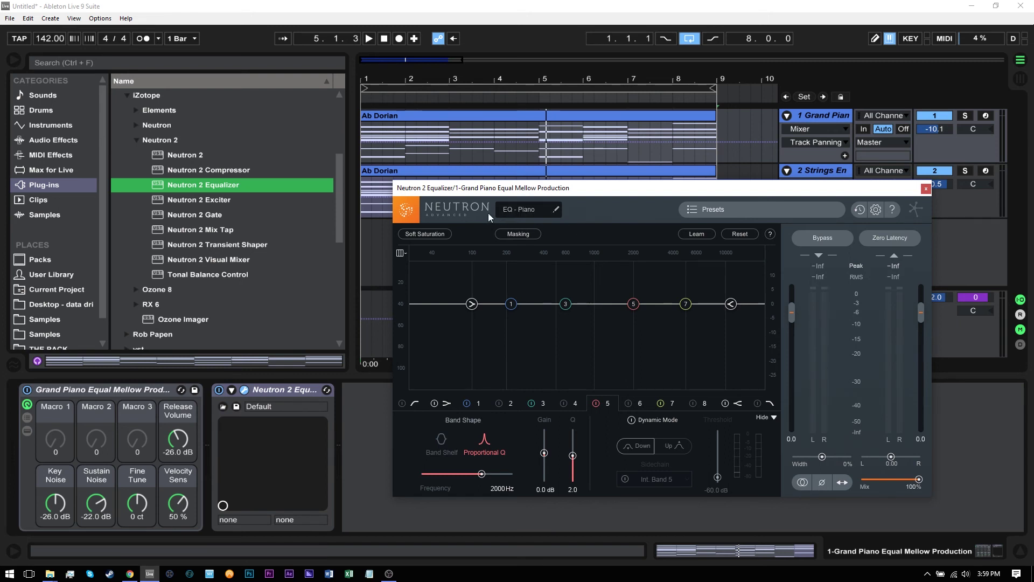
{"action": "left_click_drag", "start_coordinate": [457, 187], "coordinate": [419, 180]}
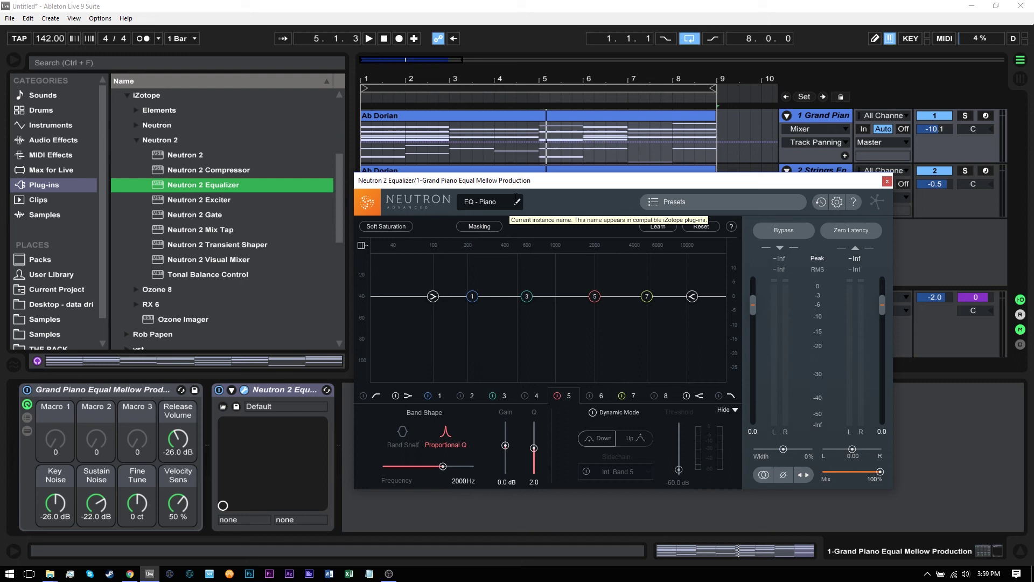
Load Neutron 2 Equalizer onto the Strings Ensemble track and rename its instance 'EQ - Strings'.
{"action": "key", "text": "ctrl+alt+p"}
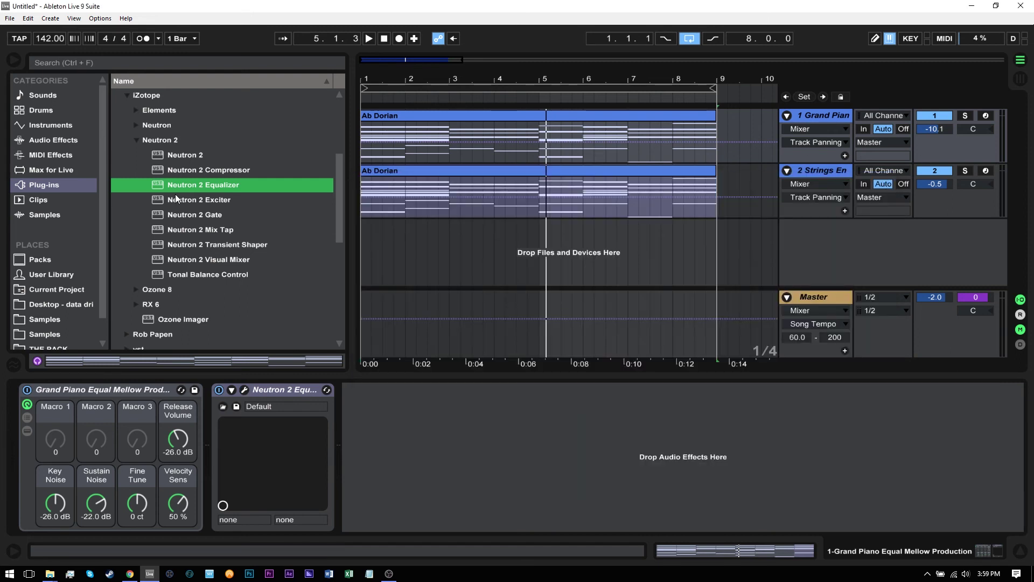
{"action": "left_click", "coordinate": [415, 212]}
{"action": "key", "text": "ctrl+alt+p"}
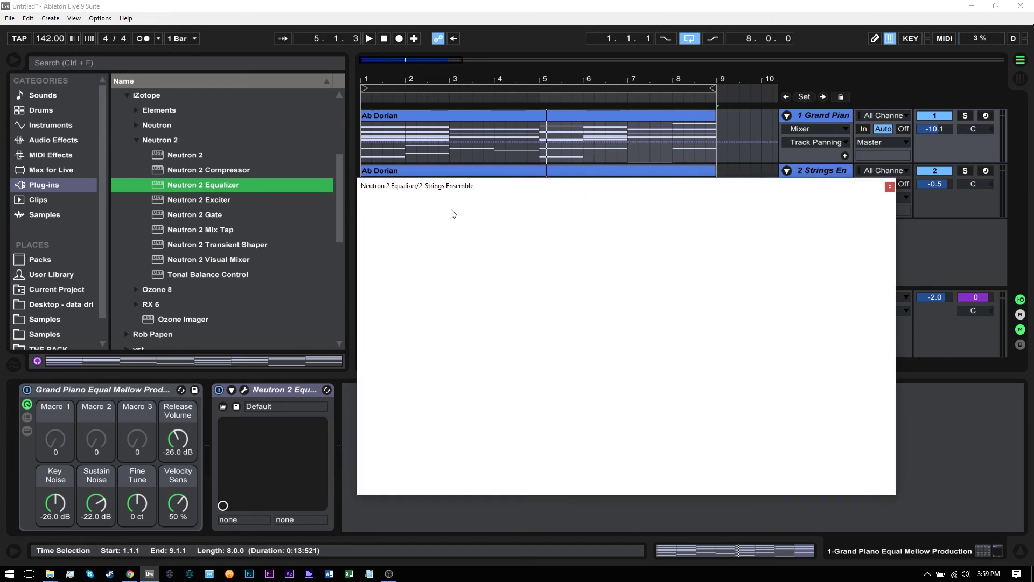
{"action": "left_click", "coordinate": [489, 207]}
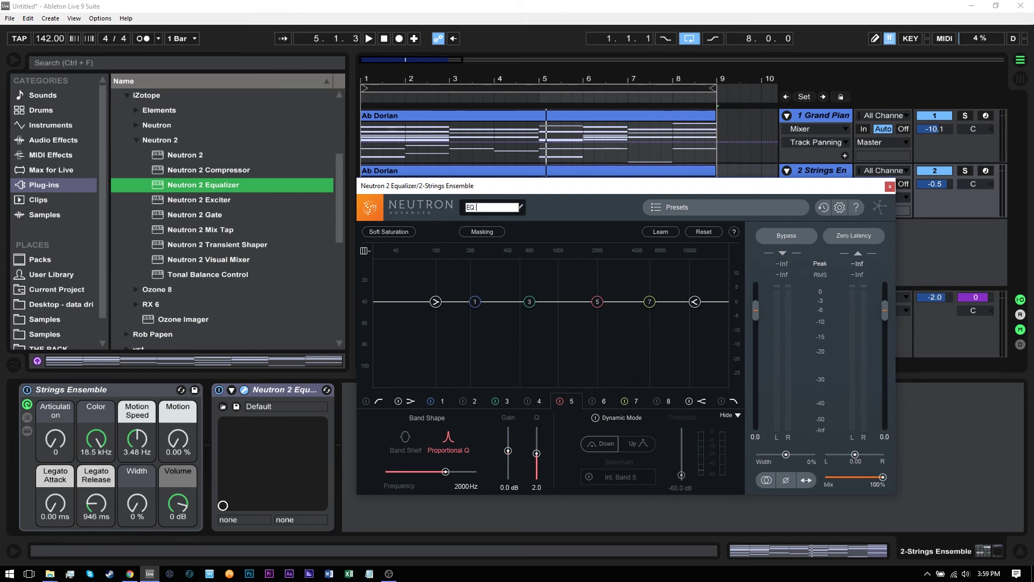
{"action": "type", "text": "- Strings"}
{"action": "key", "text": "Return"}
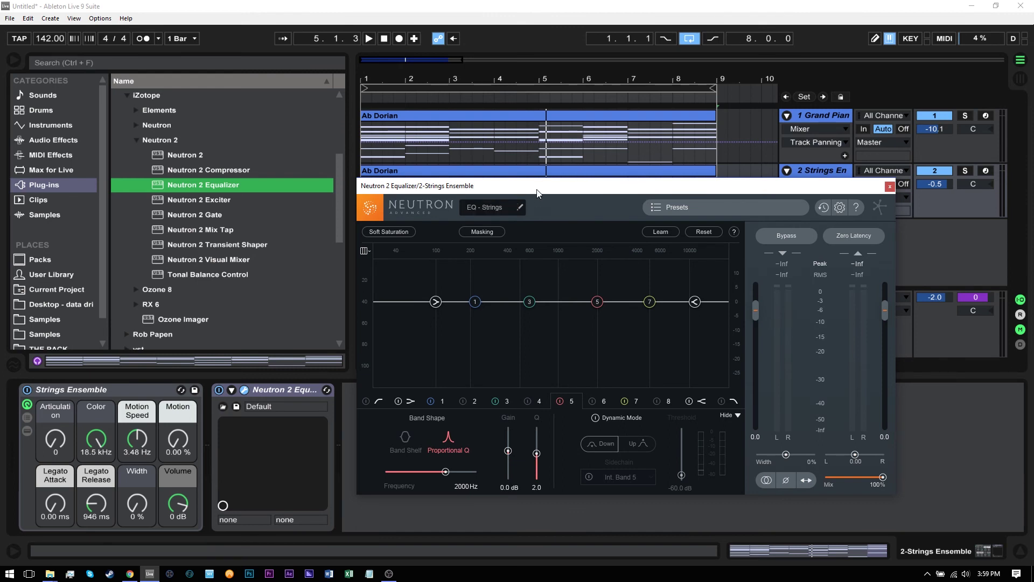
{"action": "left_click_drag", "start_coordinate": [574, 186], "coordinate": [483, 156]}
Play the piano and strings arrangement, show the Grand Piano device chain, then stop playback.
{"action": "left_click", "coordinate": [798, 162]}
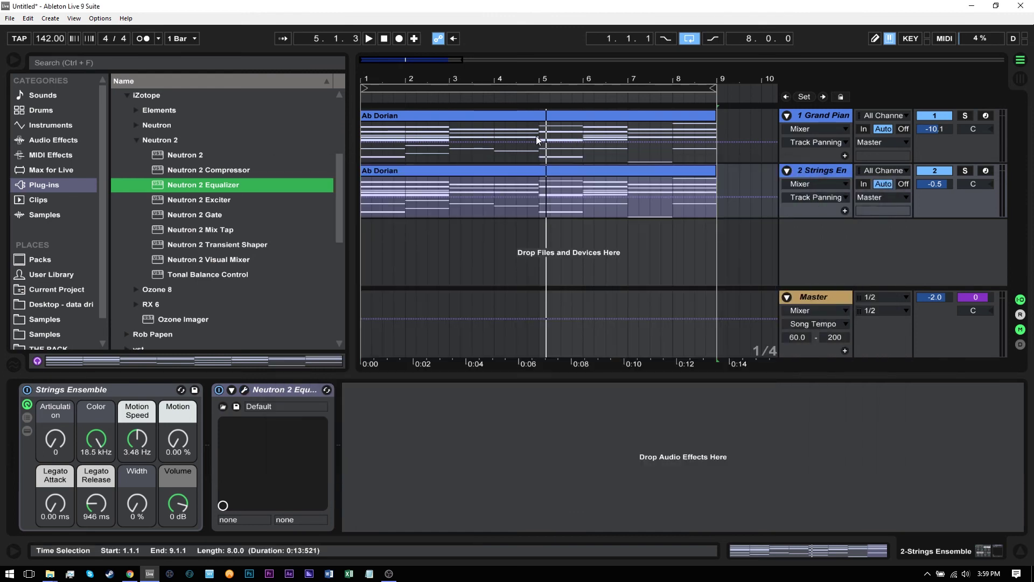
{"action": "key", "text": "space"}
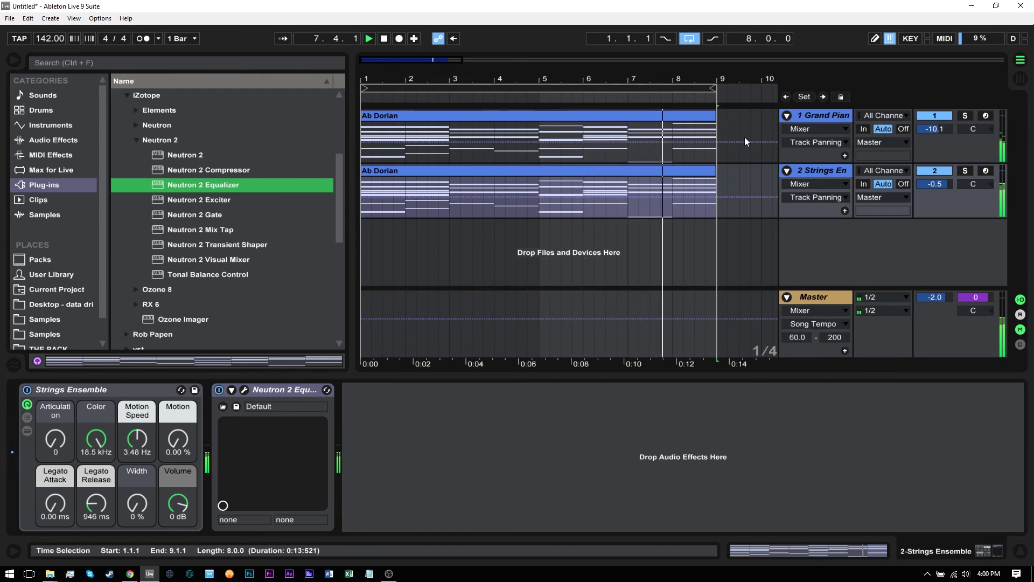
{"action": "left_click", "coordinate": [814, 121]}
{"action": "key", "text": "space"}
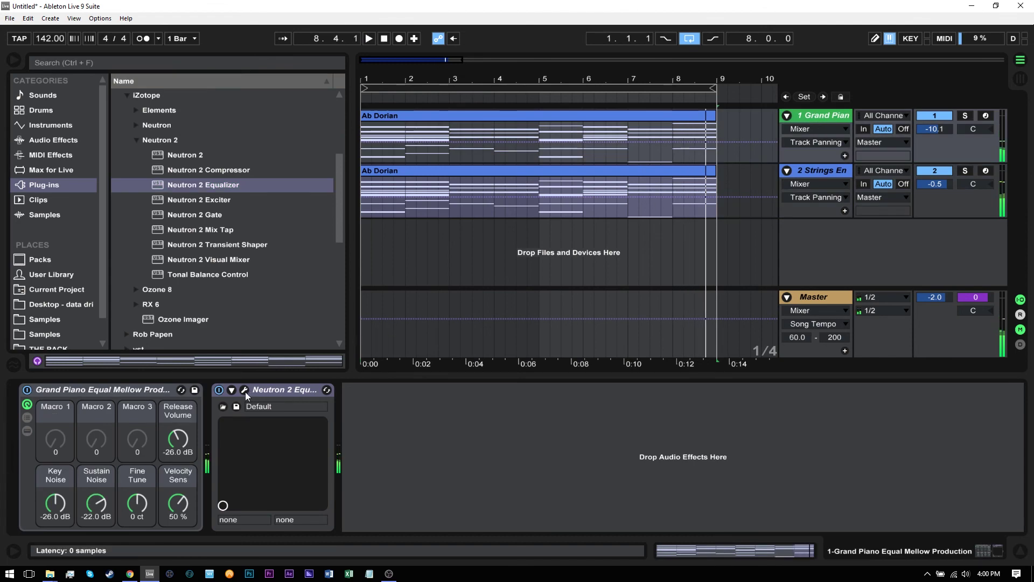
Open the Grand Piano's EQ - Piano editor window and move it up and left.
{"action": "left_click", "coordinate": [244, 389]}
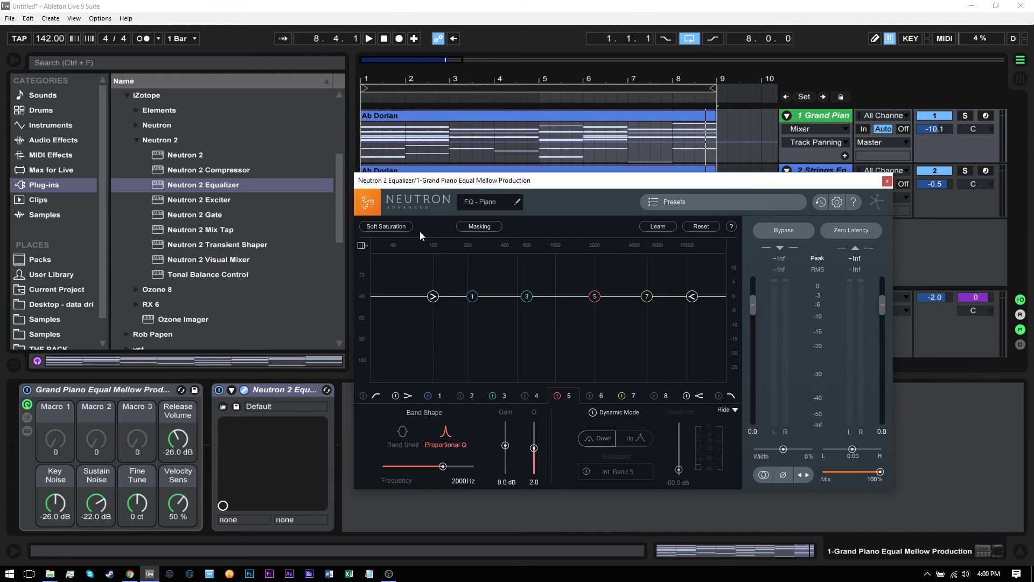
{"action": "left_click_drag", "start_coordinate": [421, 180], "coordinate": [358, 162]}
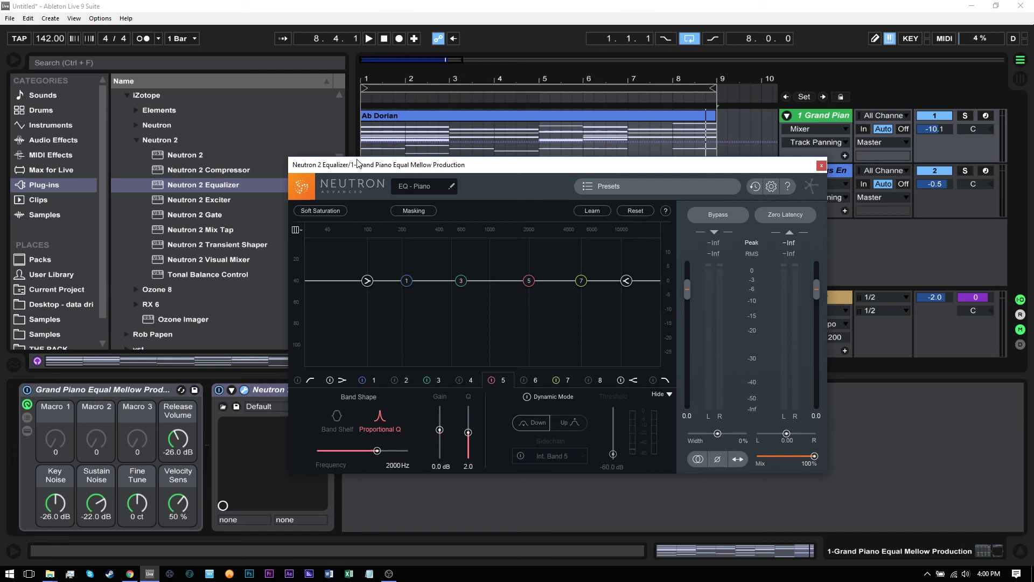
Enable masking on EQ - Piano and select EQ - Strings as the masking source.
{"action": "left_click", "coordinate": [399, 211]}
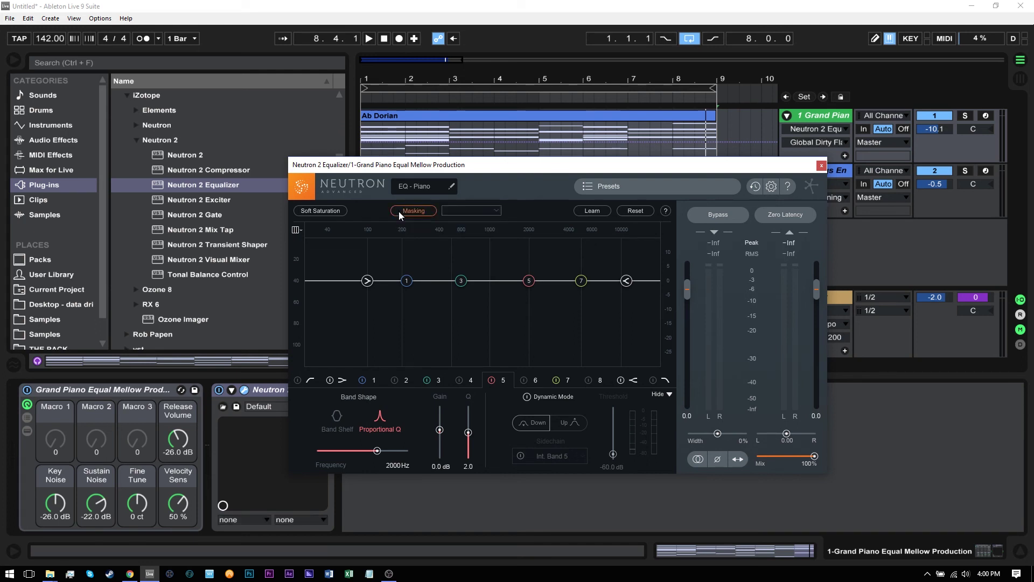
{"action": "left_click", "coordinate": [494, 210]}
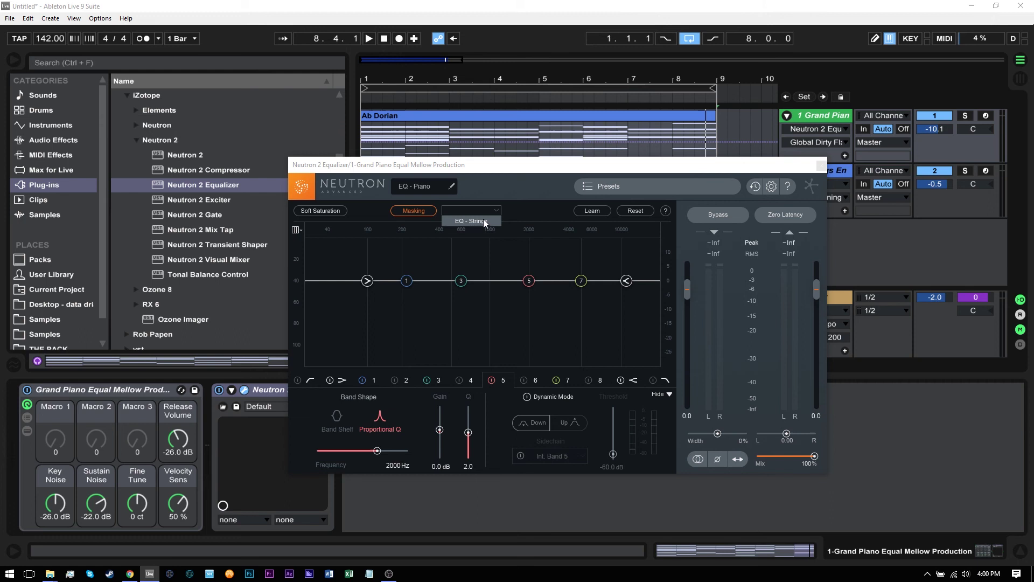
{"action": "left_click", "coordinate": [483, 220]}
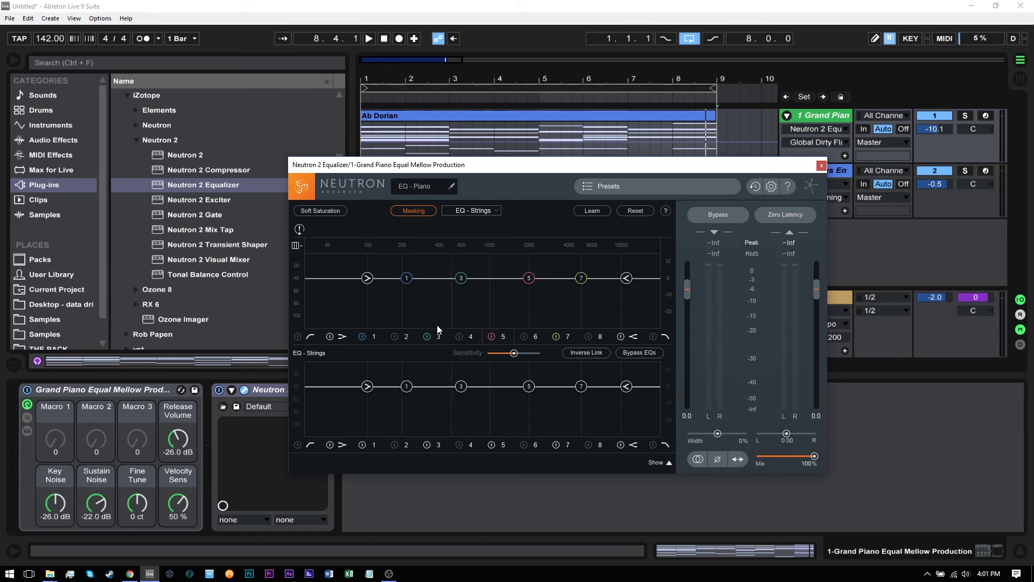
Move the equalizer window up, then play and stop the arrangement to watch both spectra.
{"action": "left_click_drag", "start_coordinate": [485, 168], "coordinate": [462, 119]}
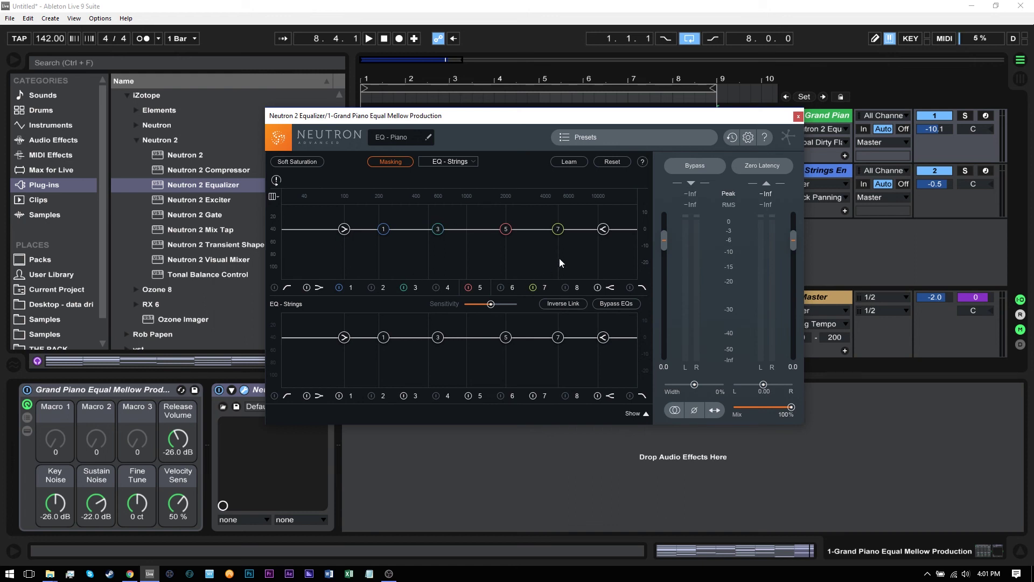
{"action": "key", "text": "space"}
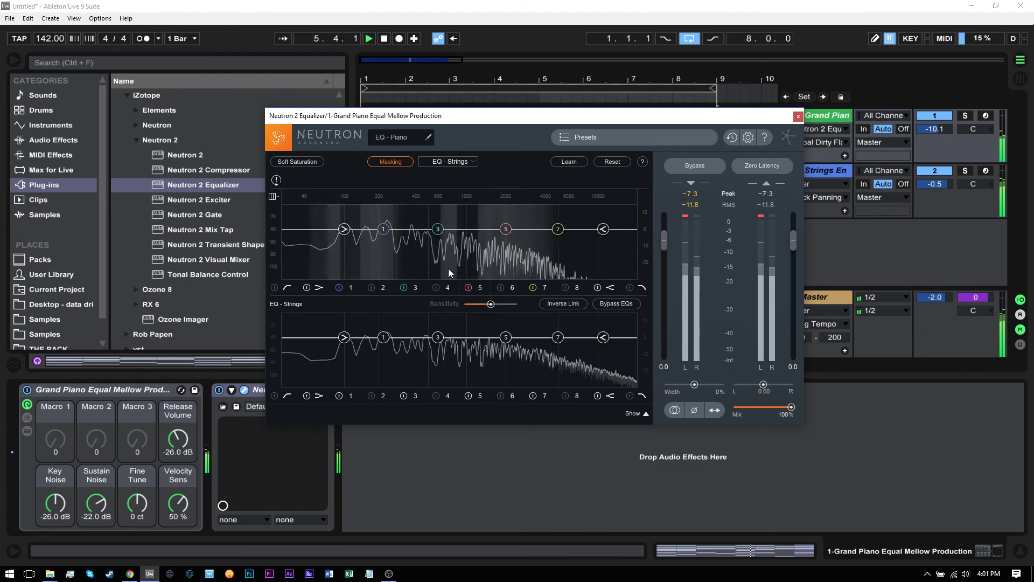
{"action": "key", "text": "space"}
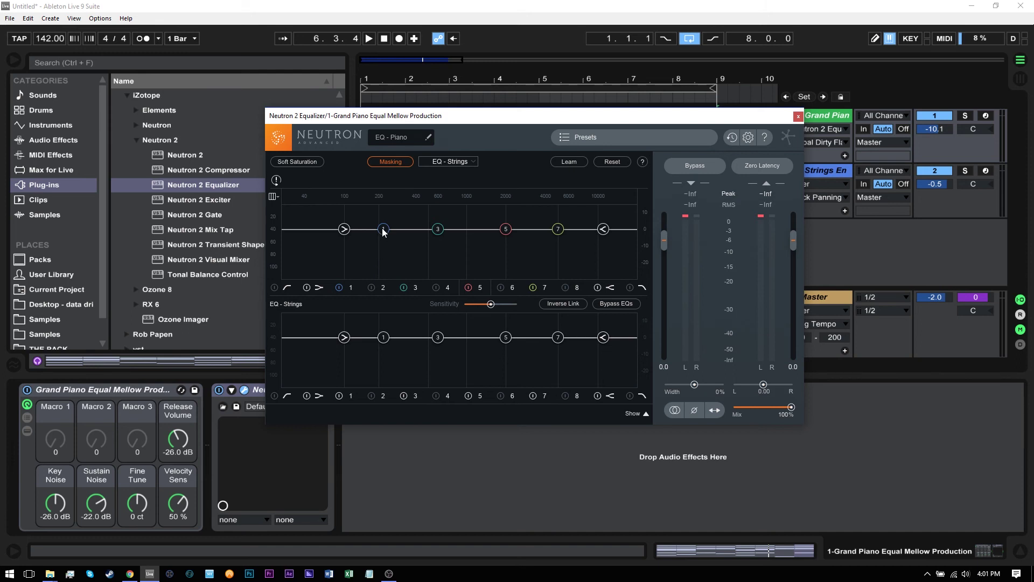
Boost piano band 1 to 5 dB near 204 Hz and compare it on and off during playback.
{"action": "left_click_drag", "start_coordinate": [387, 230], "coordinate": [356, 222]}
{"action": "key", "text": "space"}
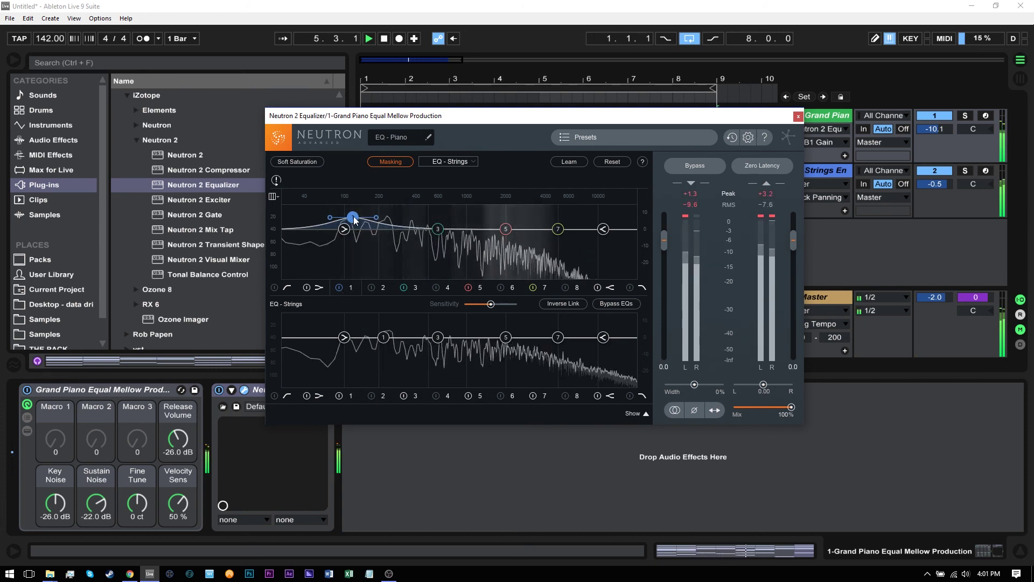
{"action": "left_click", "coordinate": [340, 287]}
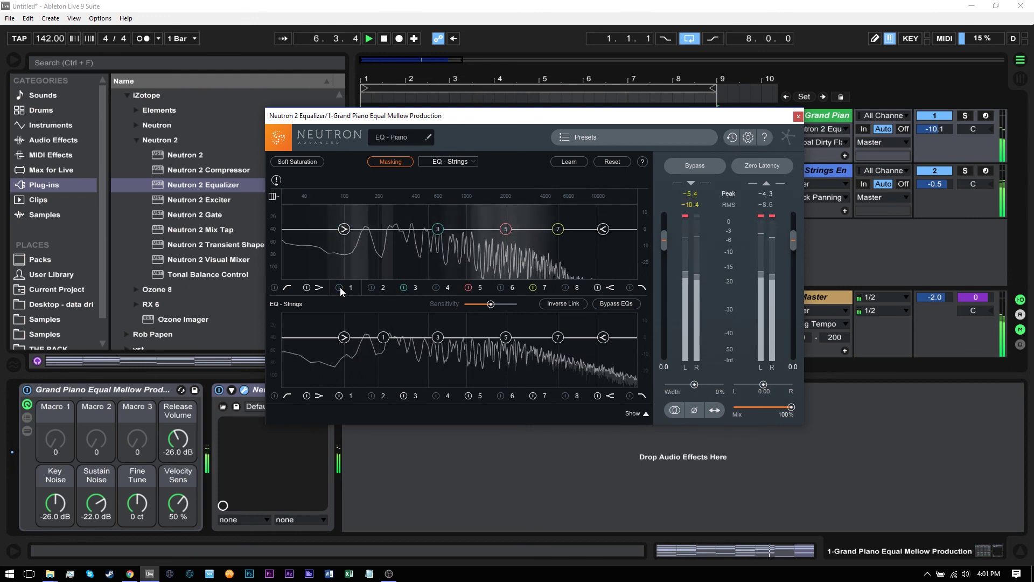
{"action": "left_click", "coordinate": [340, 287]}
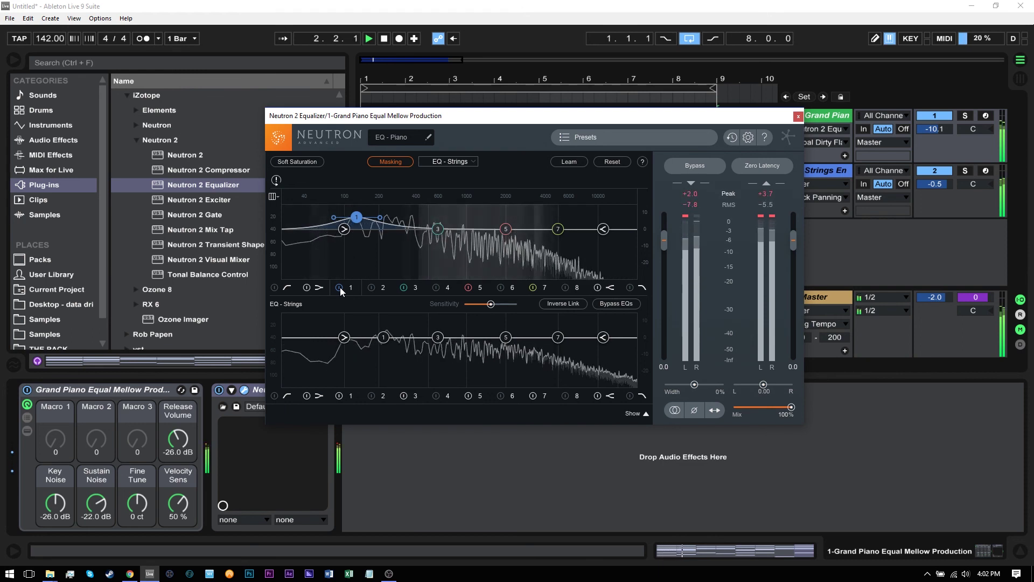
{"action": "key", "text": "space"}
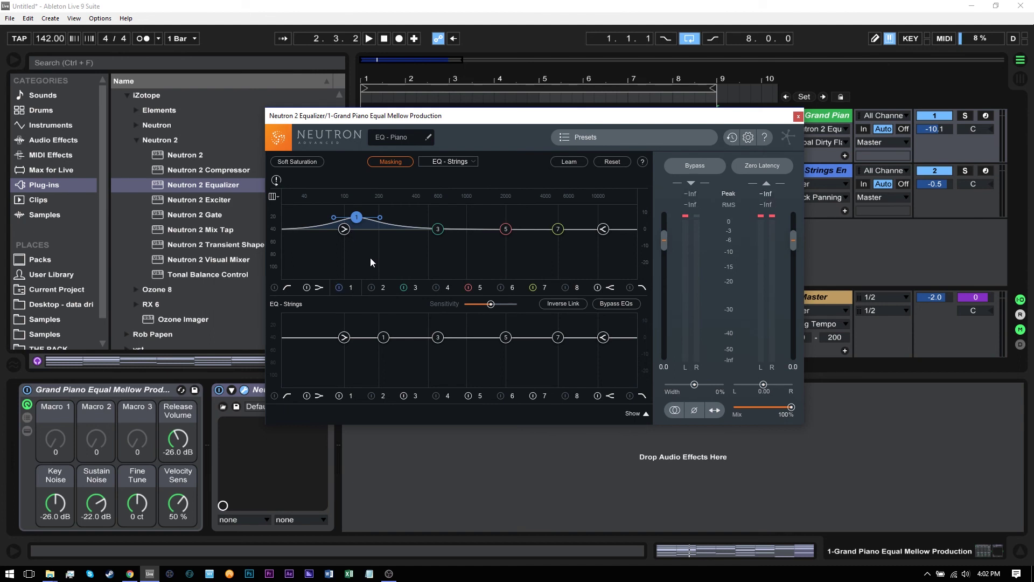
Turn on Inverse Link, widen strings band 1, and boost piano band 1 to 5.9 dB at 117 Hz.
{"action": "left_click", "coordinate": [548, 305]}
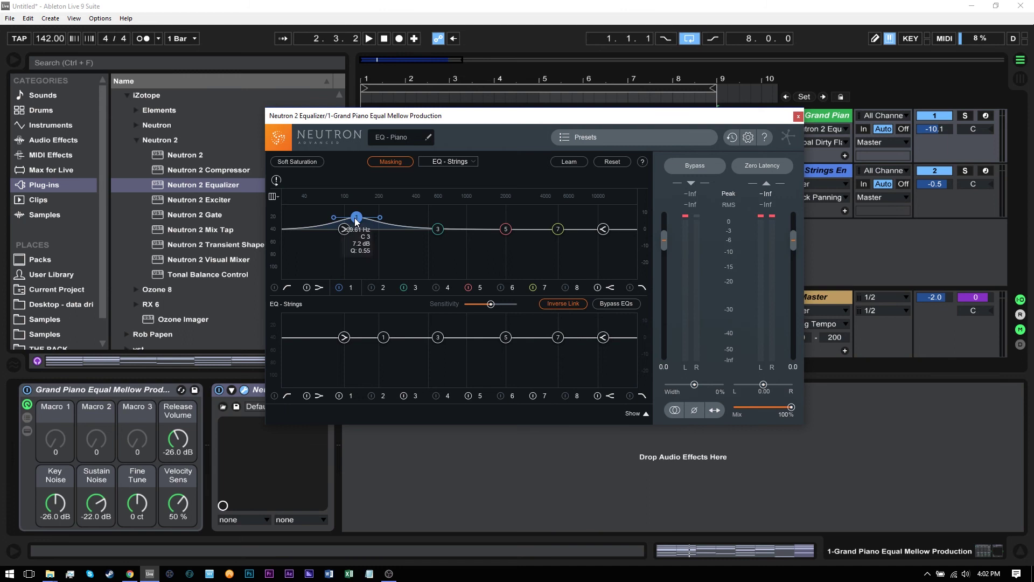
{"action": "mouse_move", "coordinate": [357, 217]}
{"action": "left_mouse_down"}
{"action": "mouse_move", "coordinate": [352, 229]}
{"action": "mouse_move", "coordinate": [358, 219]}
{"action": "left_mouse_up"}
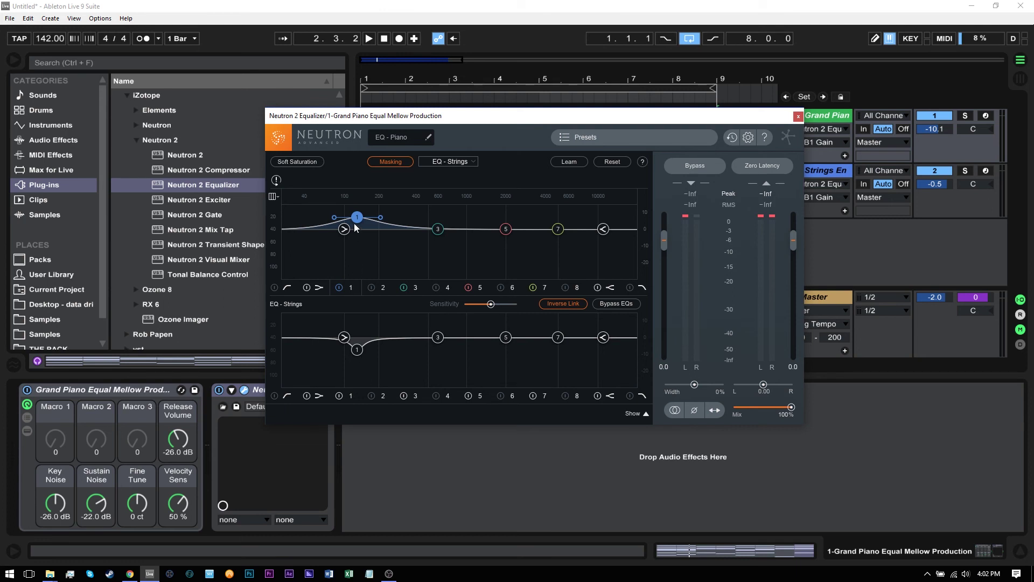
{"action": "left_click_drag", "start_coordinate": [381, 218], "coordinate": [357, 247]}
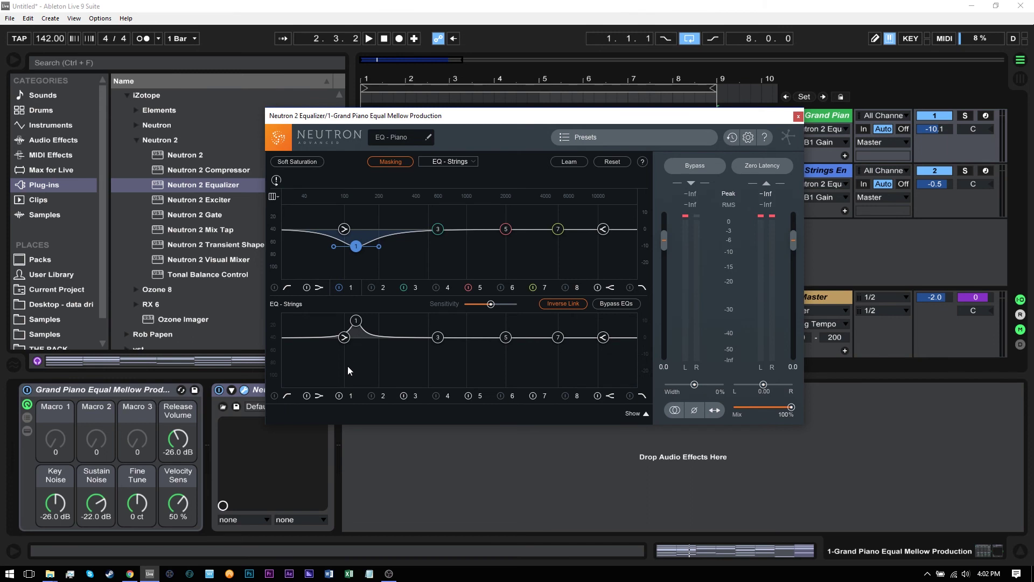
{"action": "left_click", "coordinate": [348, 396]}
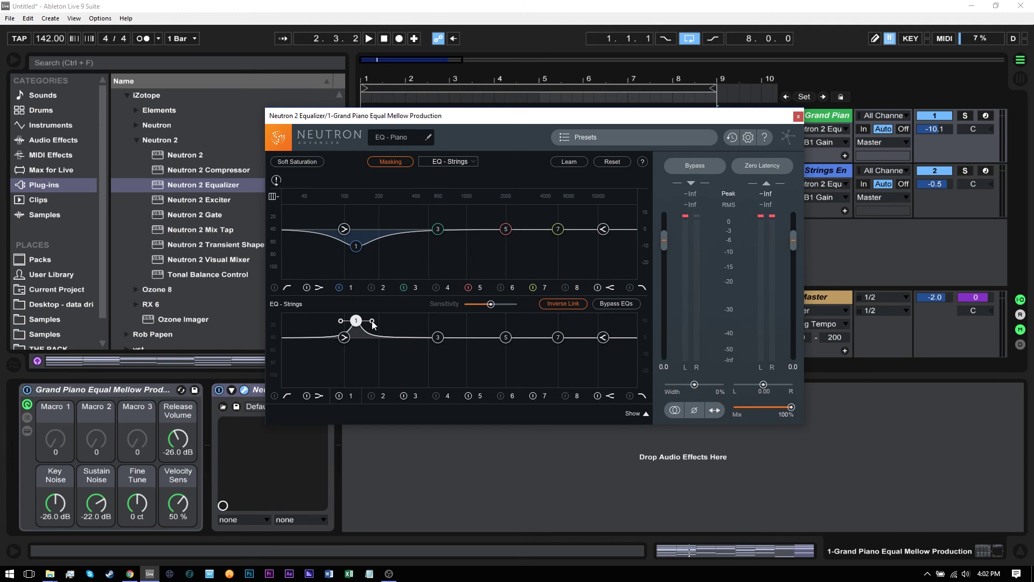
{"action": "left_click_drag", "start_coordinate": [376, 322], "coordinate": [349, 327]}
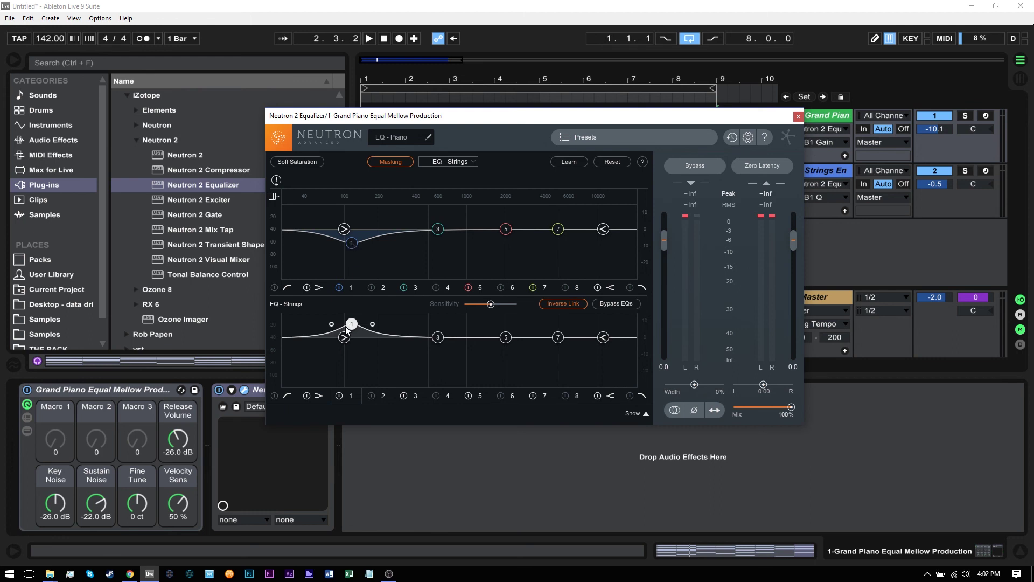
{"action": "left_click_drag", "start_coordinate": [351, 247], "coordinate": [352, 223]}
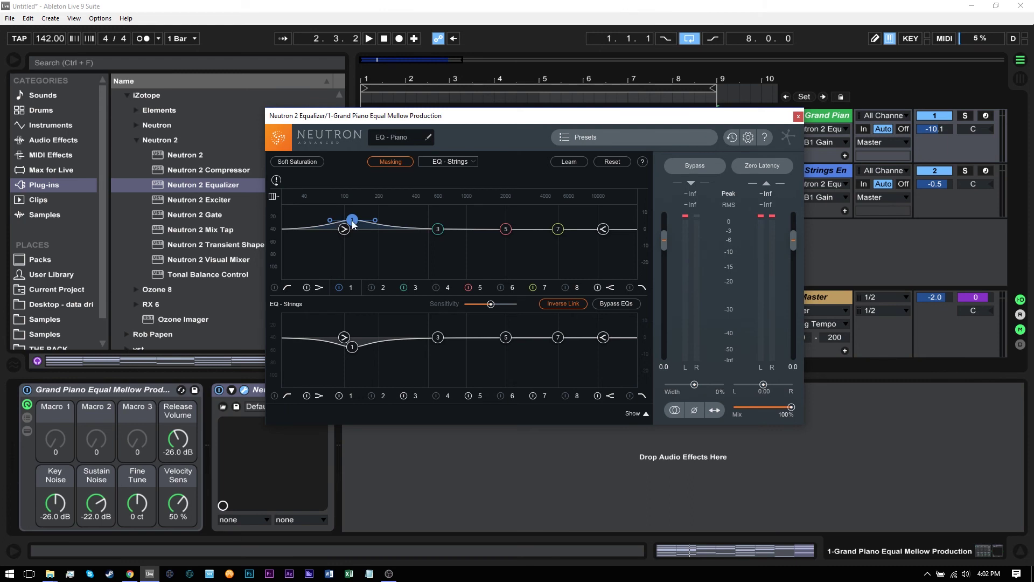
{"action": "key", "text": "space"}
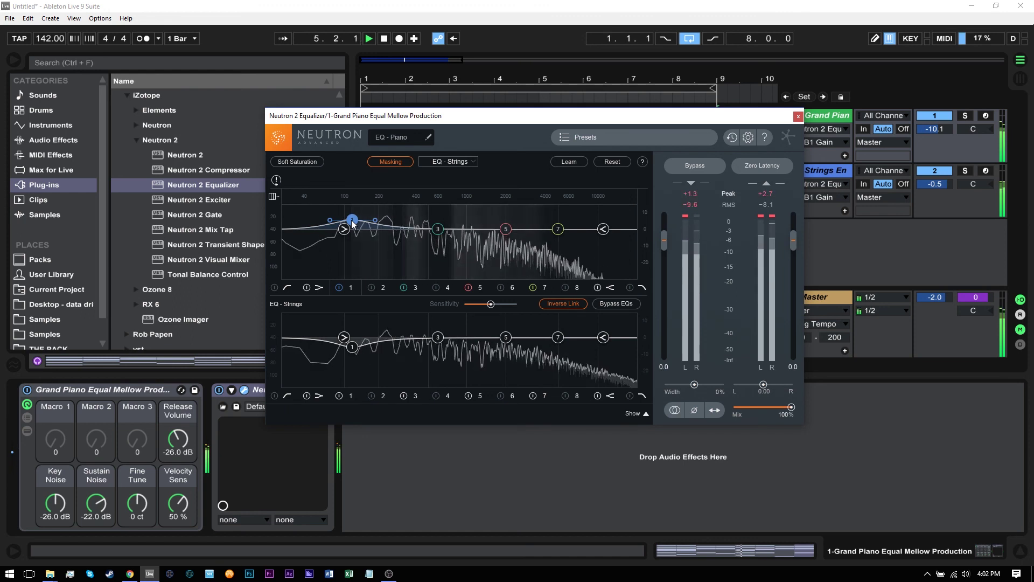
{"action": "key", "text": "space"}
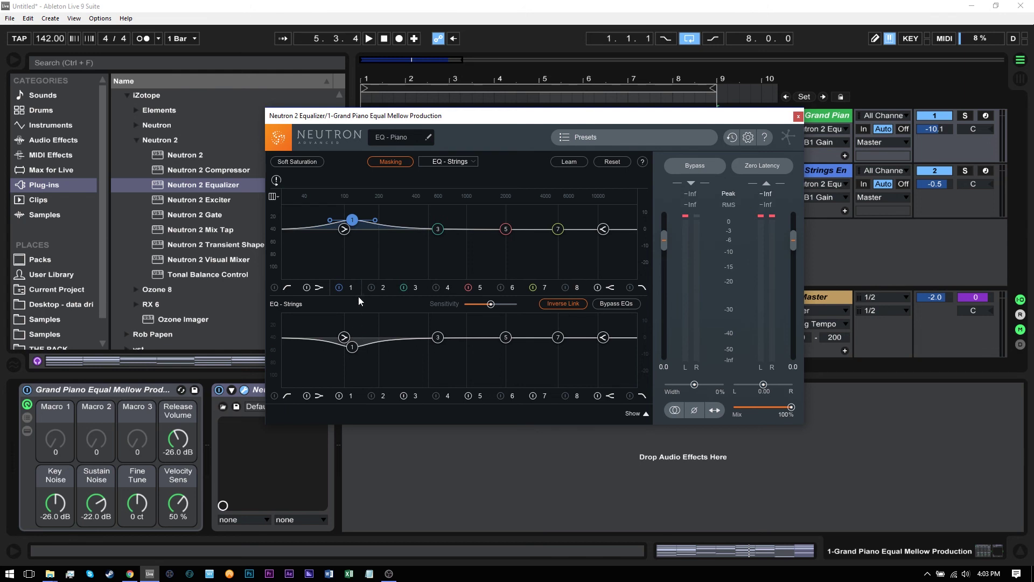
{"action": "left_click", "coordinate": [338, 286]}
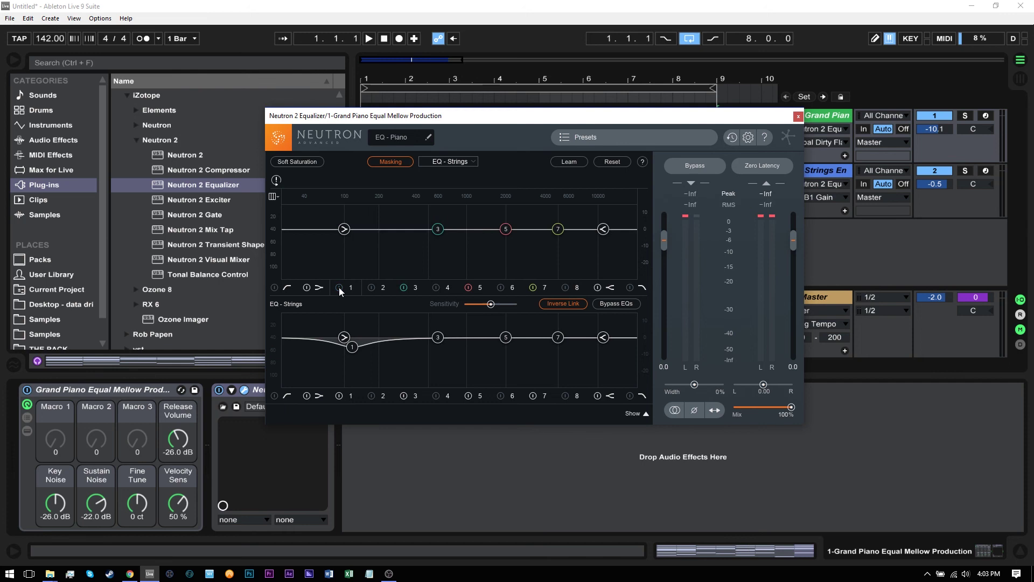
{"action": "key", "text": "space"}
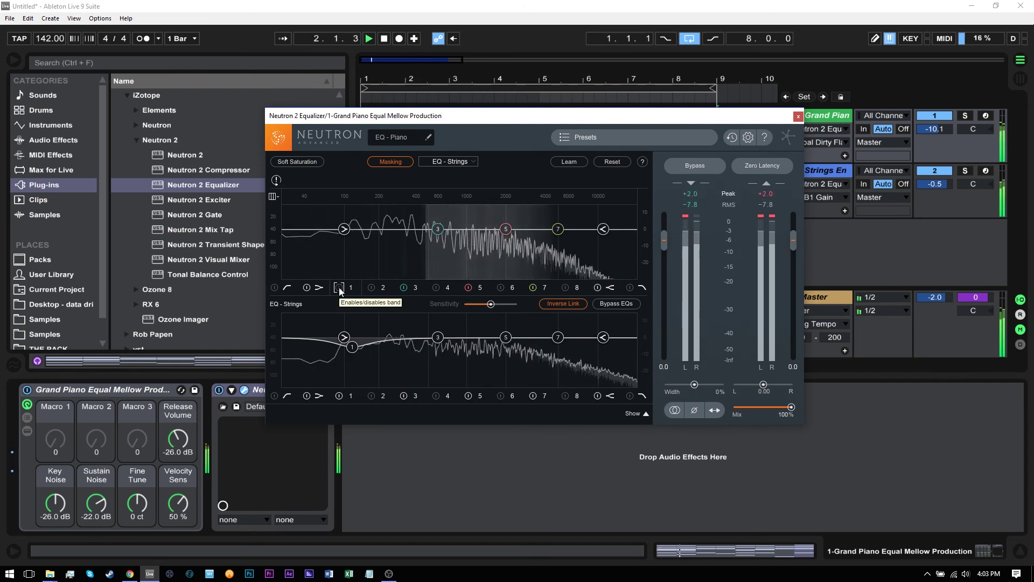
{"action": "key", "text": "space"}
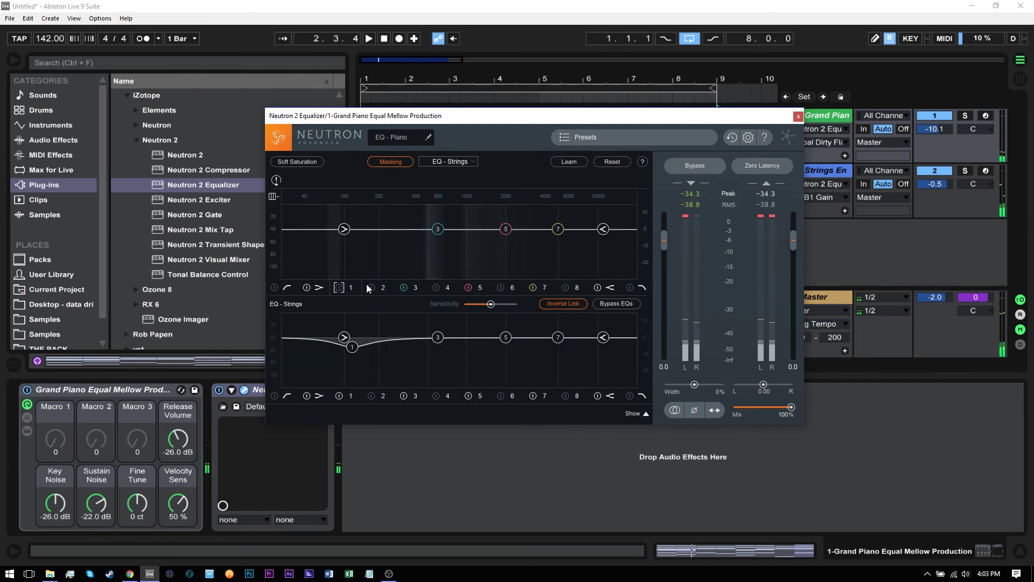
{"action": "left_click", "coordinate": [338, 287]}
{"action": "left_click", "coordinate": [339, 287]}
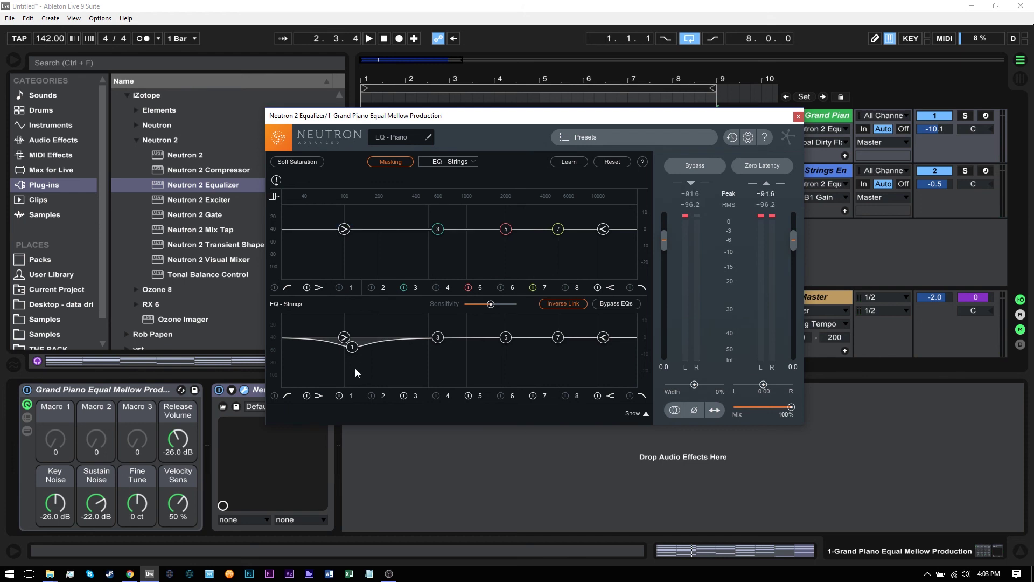
{"action": "left_click", "coordinate": [339, 396]}
{"action": "key", "text": "space"}
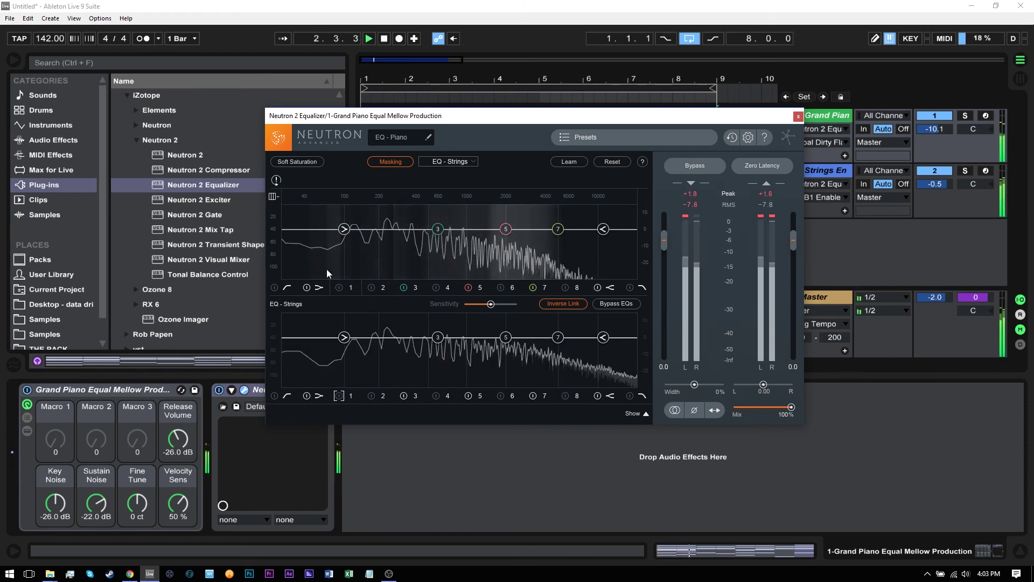
{"action": "key", "text": "space"}
{"action": "left_click", "coordinate": [337, 287]}
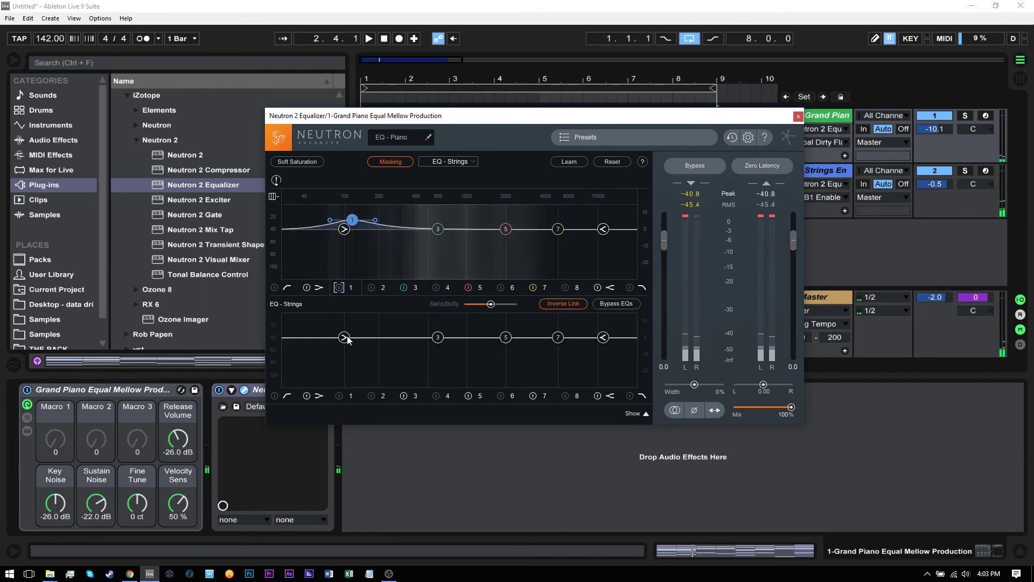
{"action": "left_click", "coordinate": [339, 396]}
{"action": "key", "text": "space"}
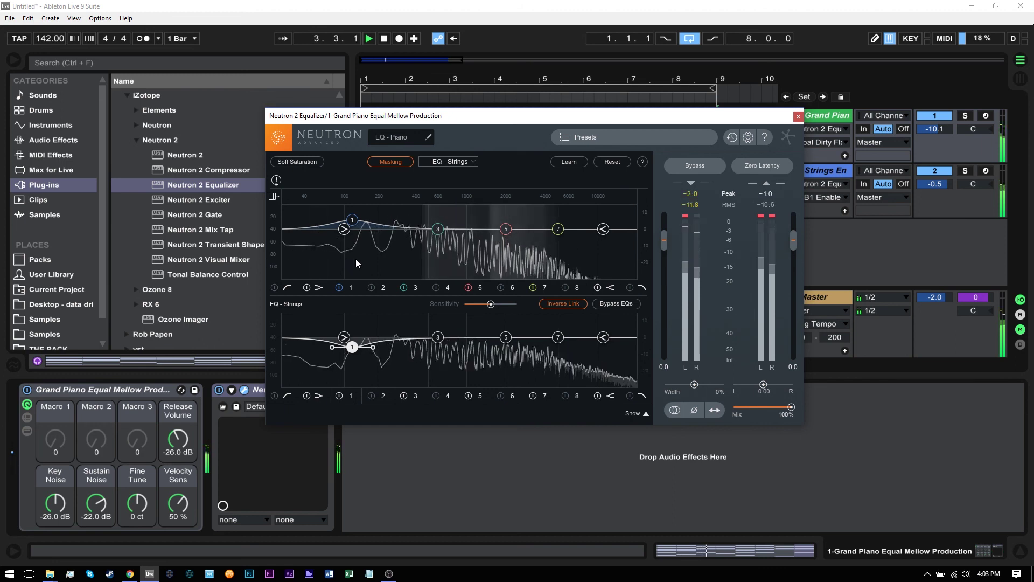
{"action": "key", "text": "space"}
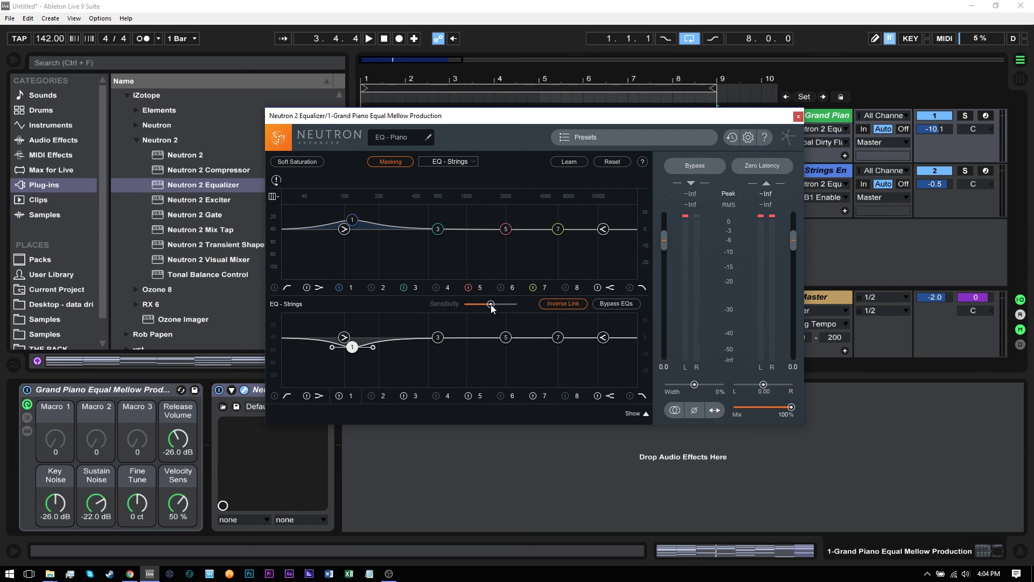
Raise masking sensitivity to maximum and play to reveal collisions.
{"action": "left_click_drag", "start_coordinate": [491, 305], "coordinate": [524, 306]}
{"action": "key", "text": "space"}
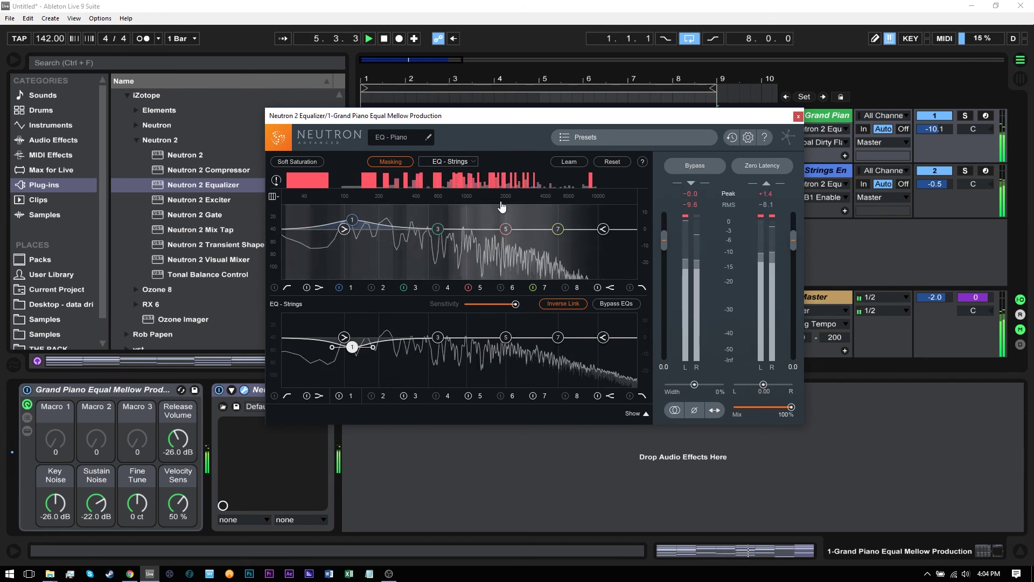
{"action": "key", "text": "space"}
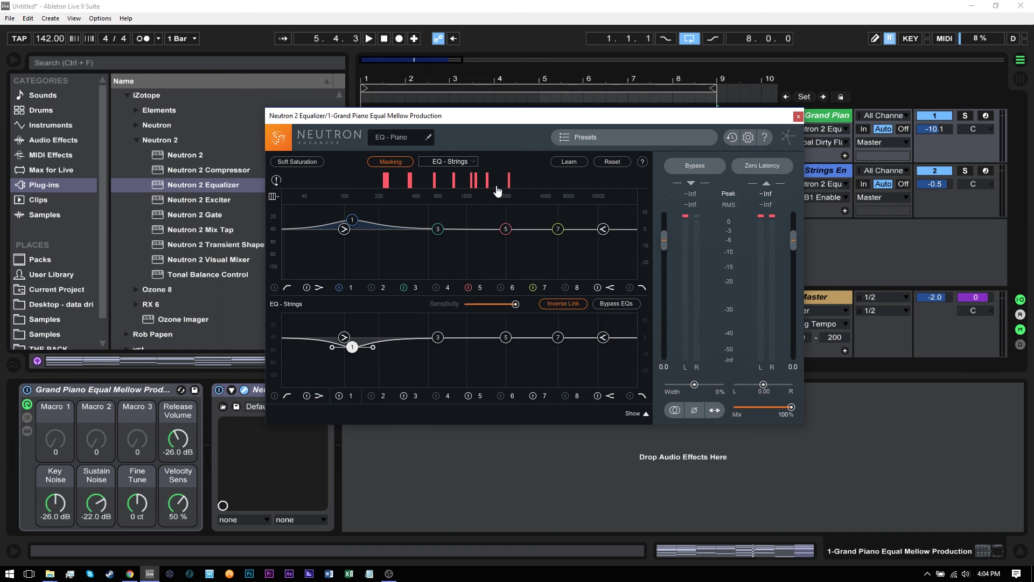
Set sensitivity just above its original value and replay to show the red collision bars.
{"action": "left_click_drag", "start_coordinate": [516, 305], "coordinate": [499, 308]}
{"action": "key", "text": "space"}
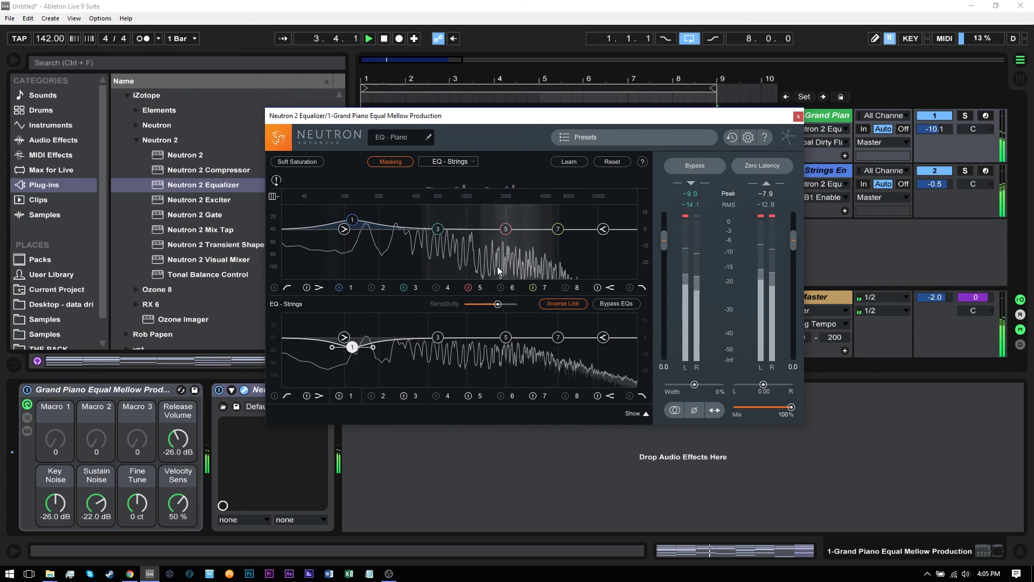
{"action": "left_click_drag", "start_coordinate": [497, 304], "coordinate": [503, 305]}
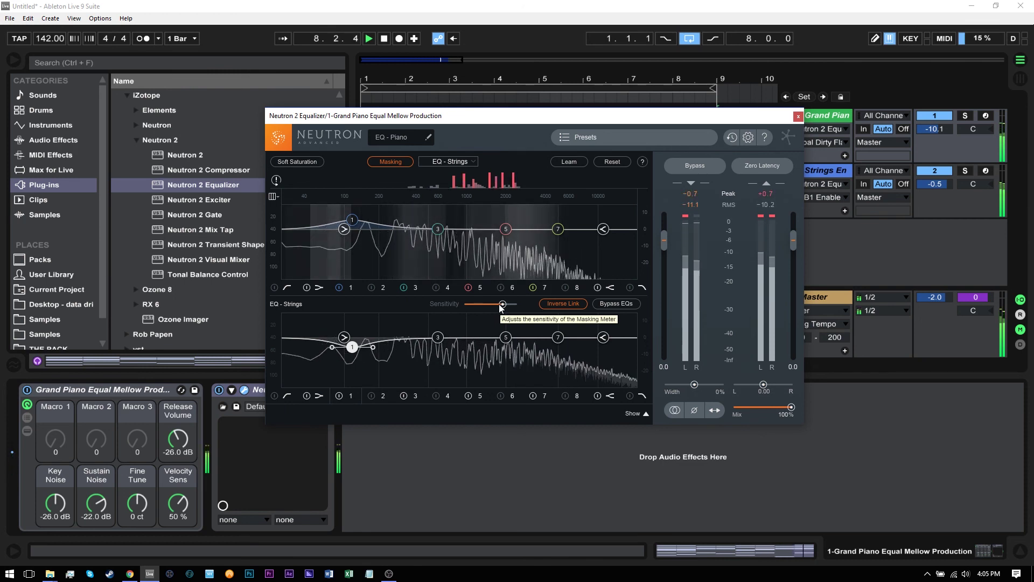
{"action": "key", "text": "space"}
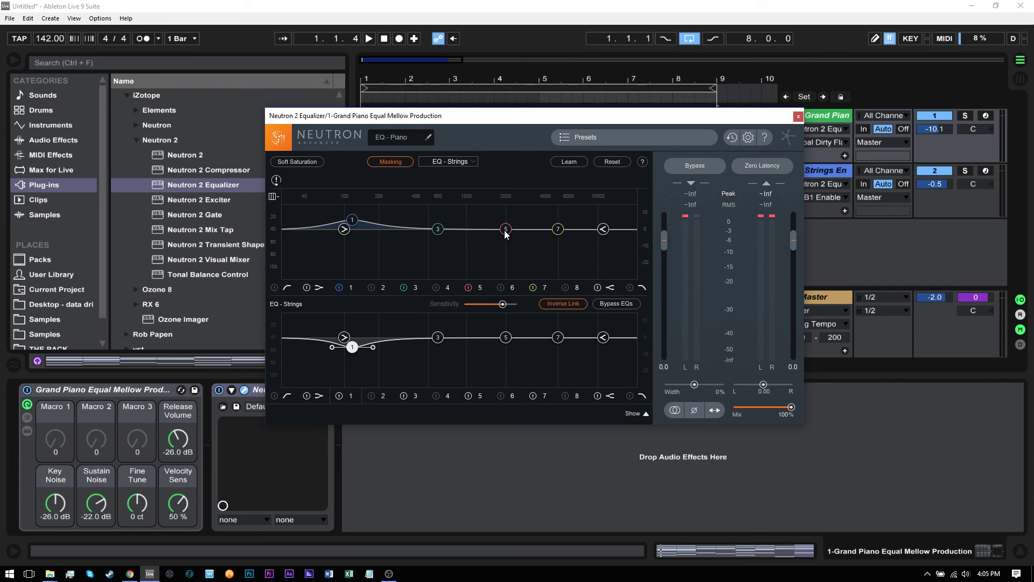
While playing, boost piano band 5 to 3.7 dB, move band 7 near 2.5 kHz, and set the low shelf to 50 Hz/-6.4 dB.
{"action": "key", "text": "space"}
{"action": "left_click_drag", "start_coordinate": [507, 232], "coordinate": [484, 225]}
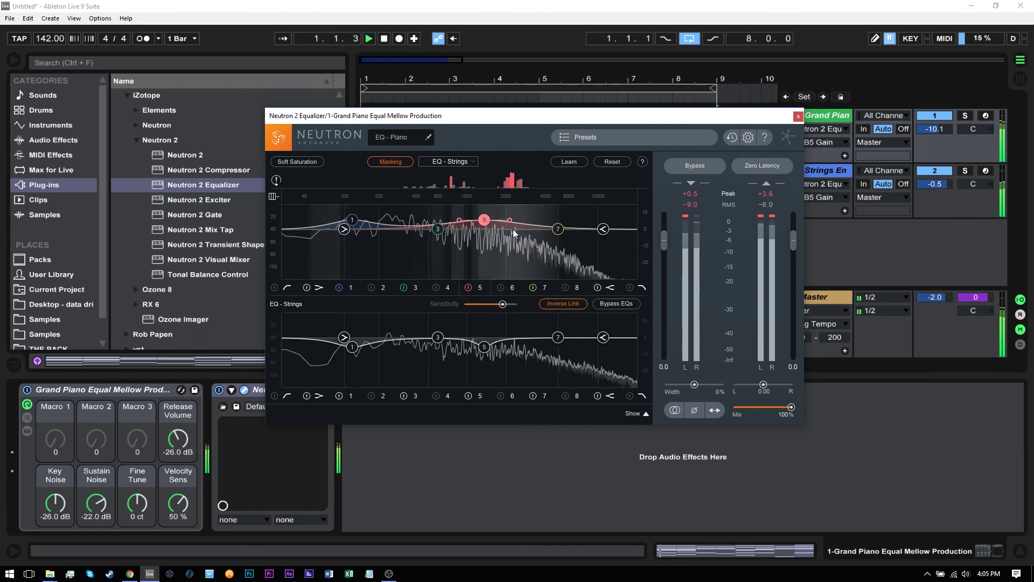
{"action": "left_click_drag", "start_coordinate": [558, 229], "coordinate": [517, 219]}
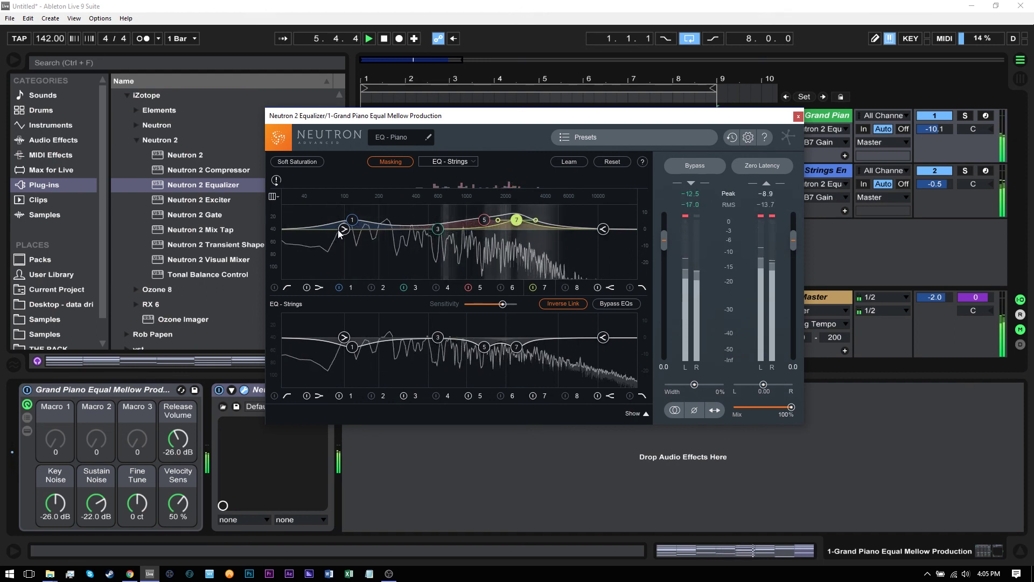
{"action": "mouse_move", "coordinate": [339, 231]}
{"action": "left_mouse_down"}
{"action": "mouse_move", "coordinate": [309, 240]}
{"action": "mouse_move", "coordinate": [324, 239]}
{"action": "left_mouse_up"}
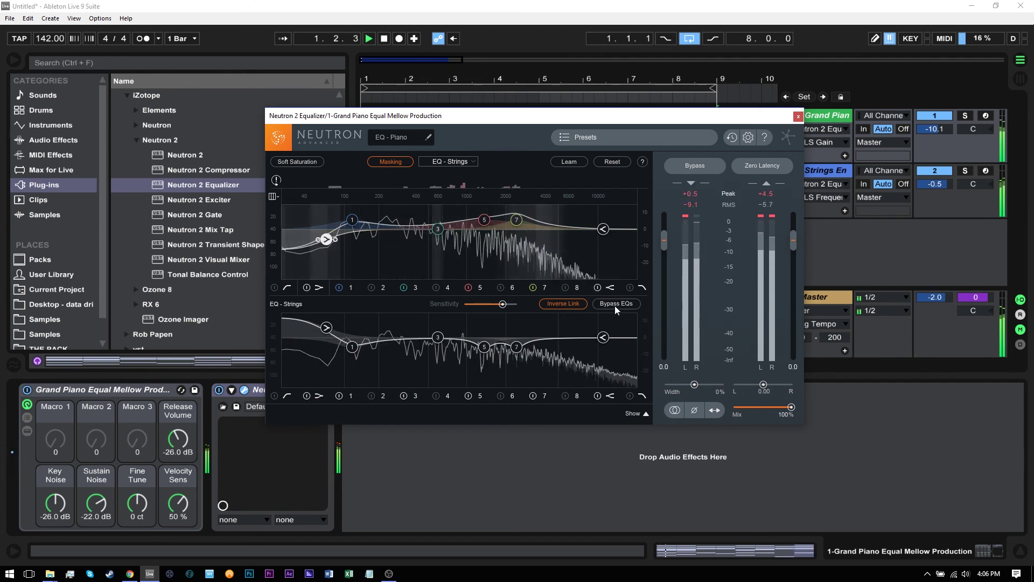
{"action": "key", "text": "space"}
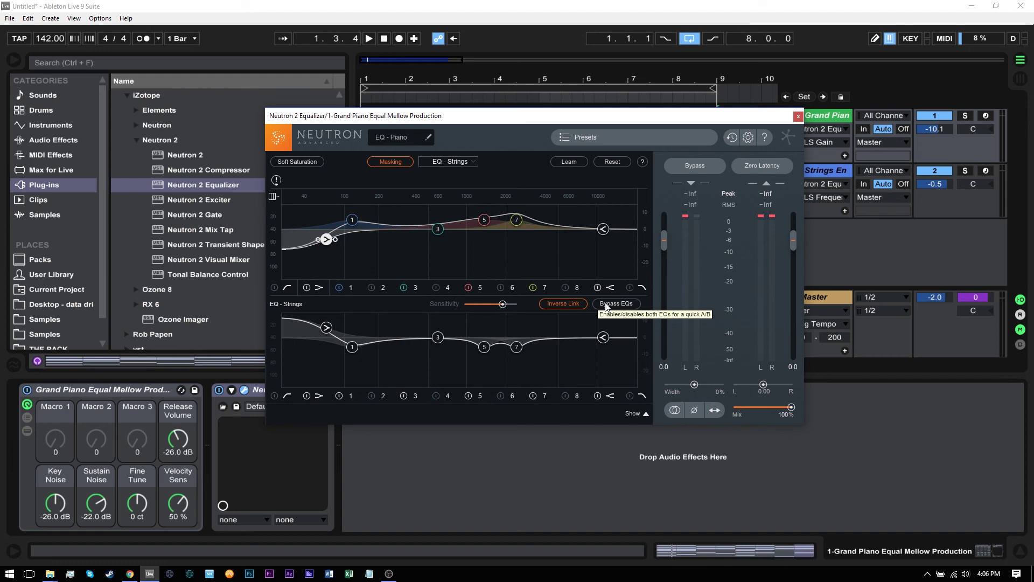
Set strings band 7 to Q 1.2, -5.6 dB, then widen the Q of strings band 5.
{"action": "left_click", "coordinate": [518, 348]}
{"action": "left_click_drag", "start_coordinate": [535, 348], "coordinate": [536, 349]}
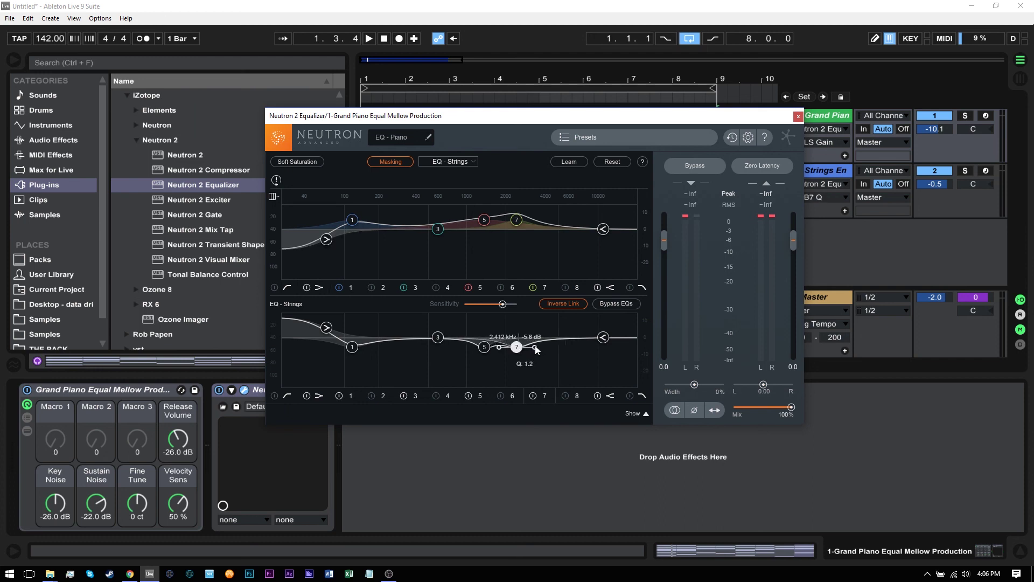
{"action": "left_click", "coordinate": [485, 347]}
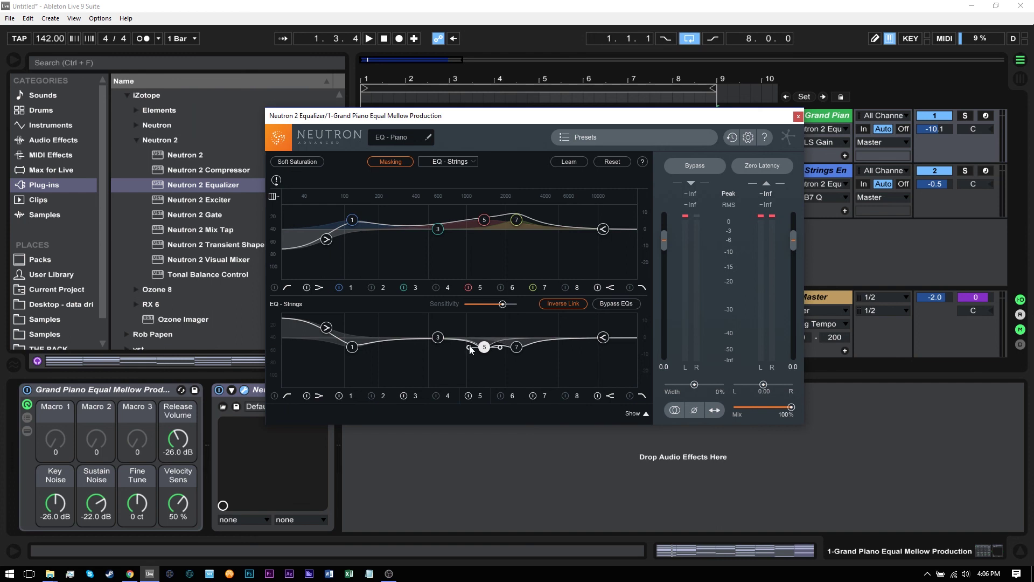
{"action": "left_click_drag", "start_coordinate": [469, 348], "coordinate": [466, 348]}
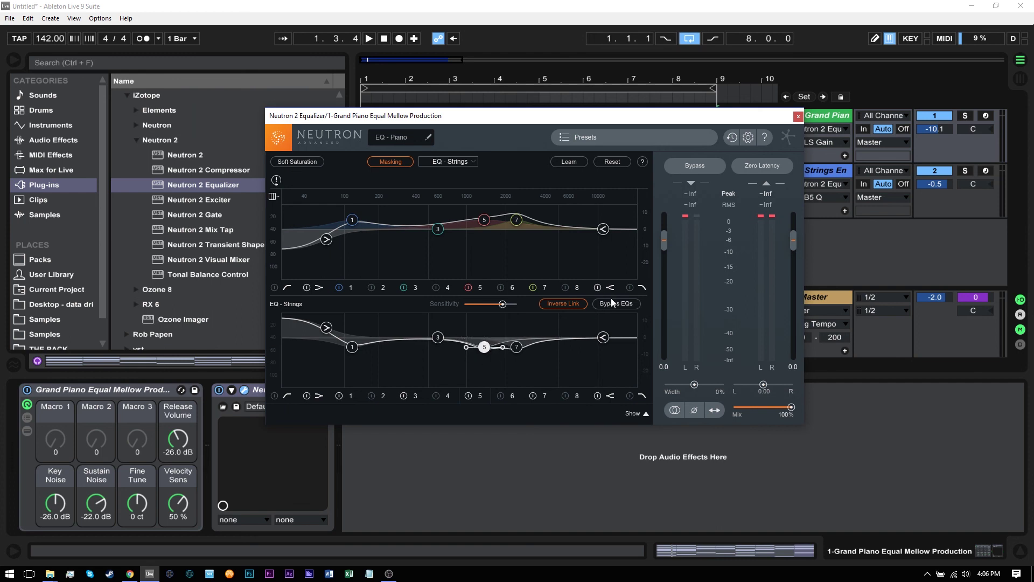
{"action": "key", "text": "space"}
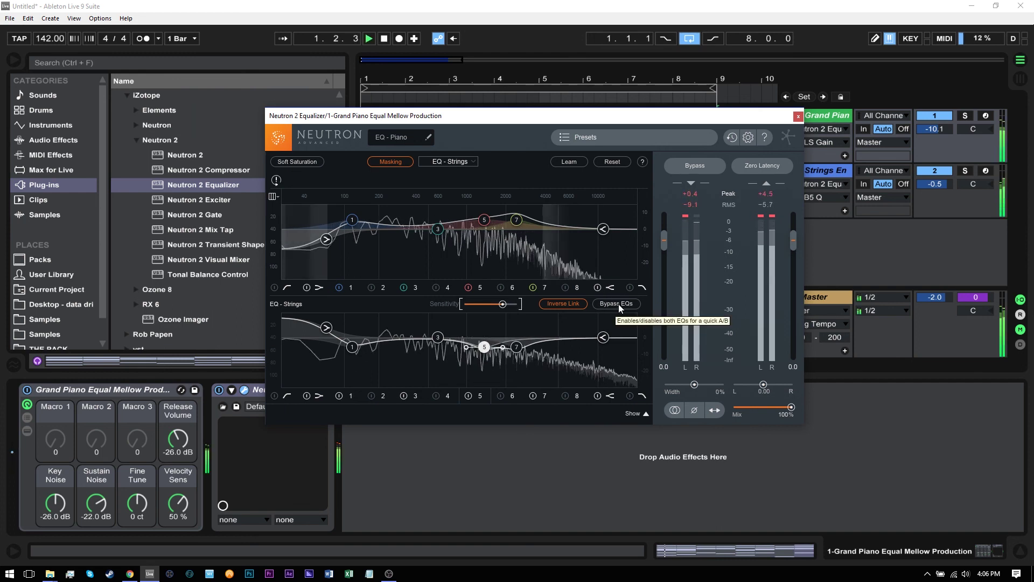
{"action": "left_click", "coordinate": [618, 304]}
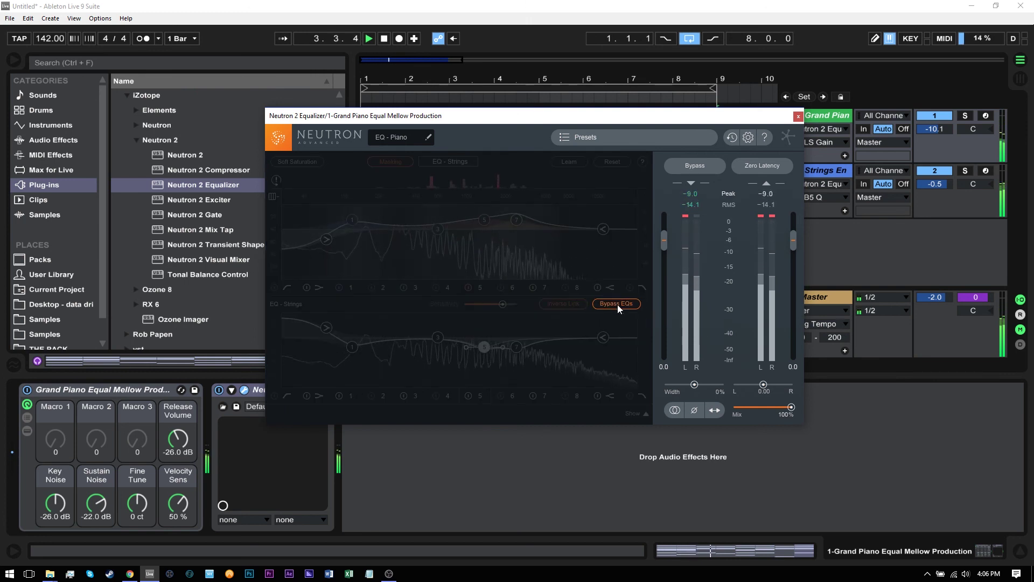
{"action": "left_click", "coordinate": [617, 305]}
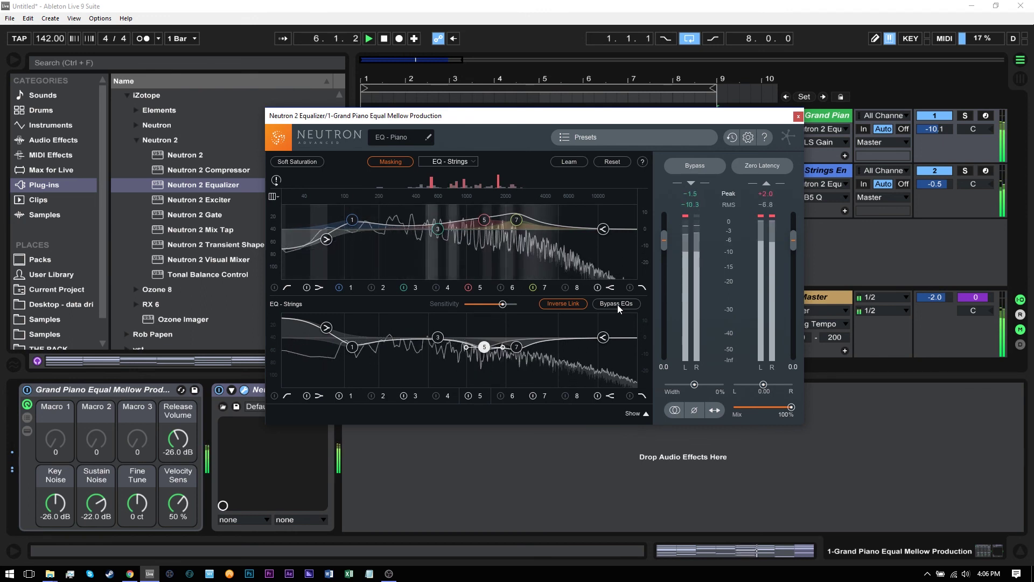
{"action": "left_click", "coordinate": [617, 304]}
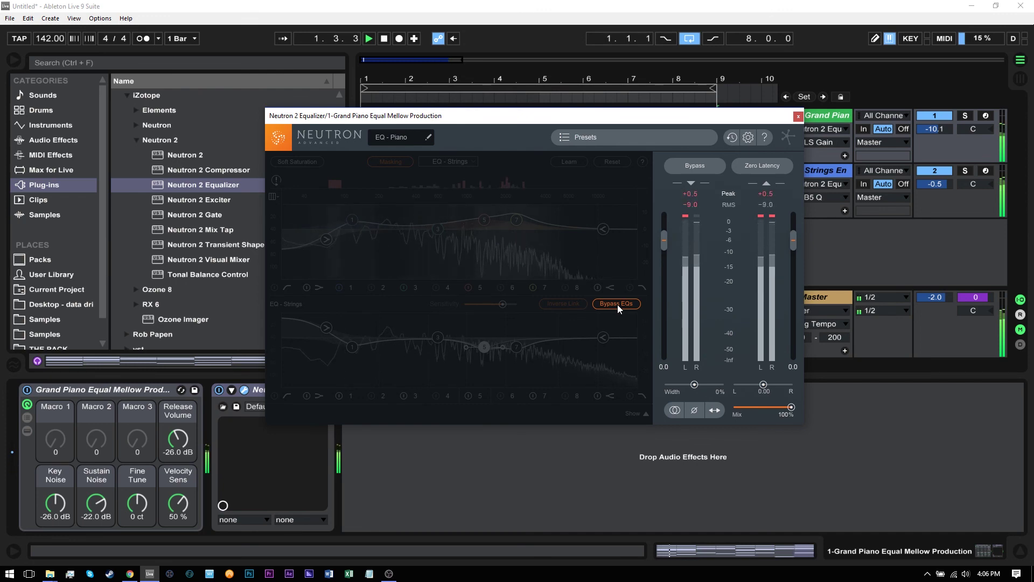
{"action": "left_click", "coordinate": [618, 305]}
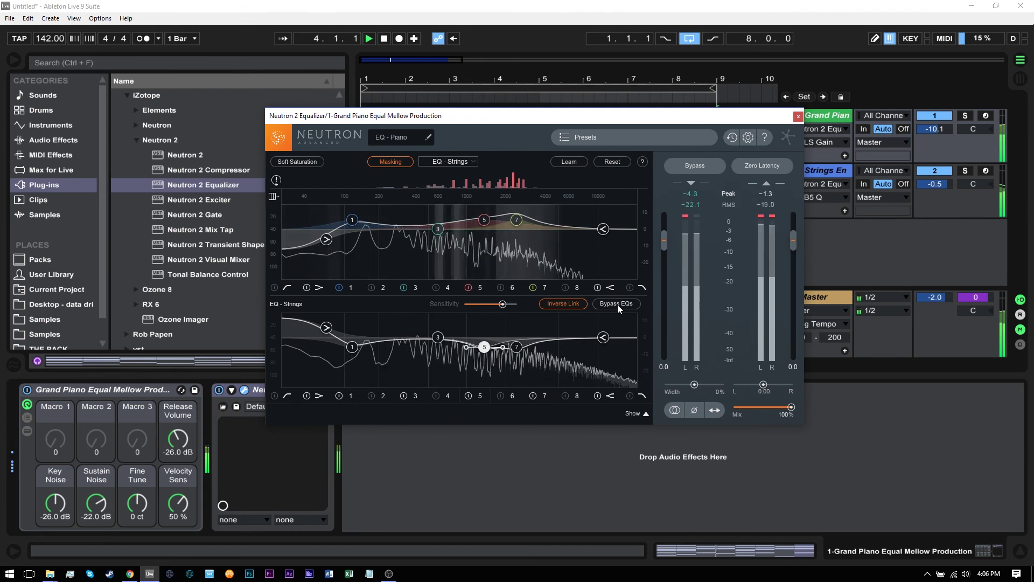
{"action": "key", "text": "space"}
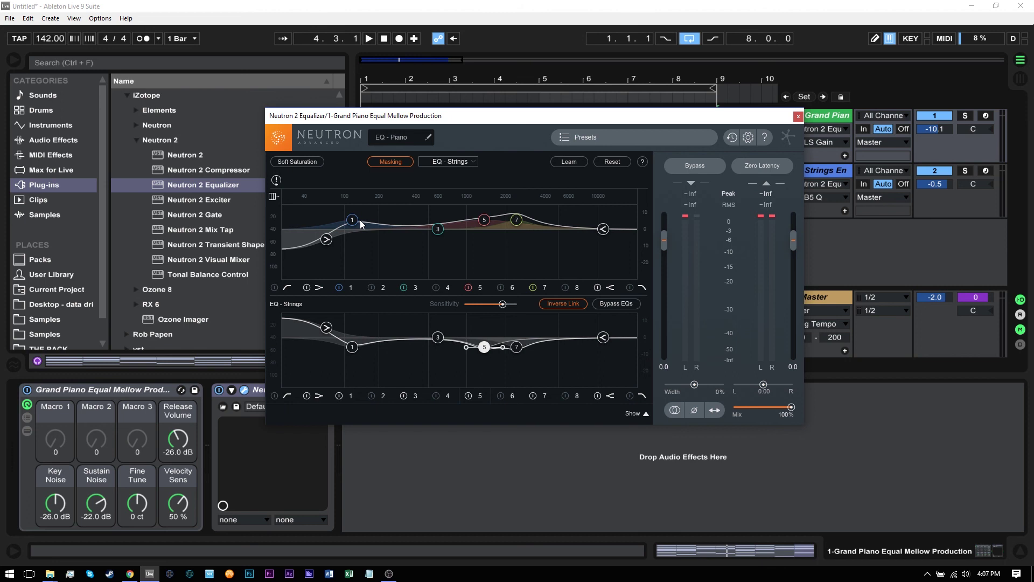
Pull piano bands 5 and 7 down and, during playback, shift the strings high shelf lower in frequency.
{"action": "left_click_drag", "start_coordinate": [488, 224], "coordinate": [528, 231]}
{"action": "key", "text": "space"}
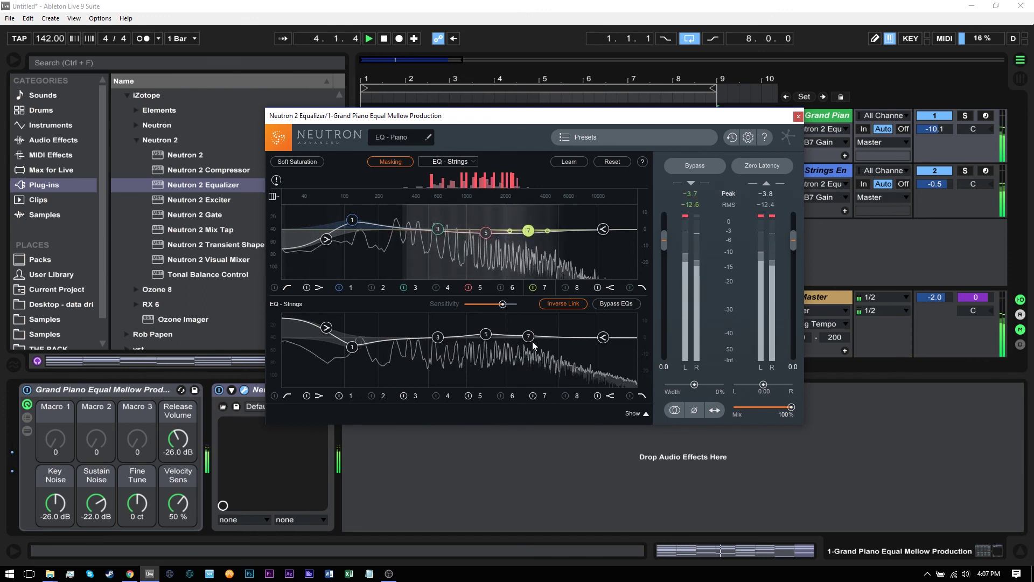
{"action": "left_click_drag", "start_coordinate": [602, 338], "coordinate": [586, 335]}
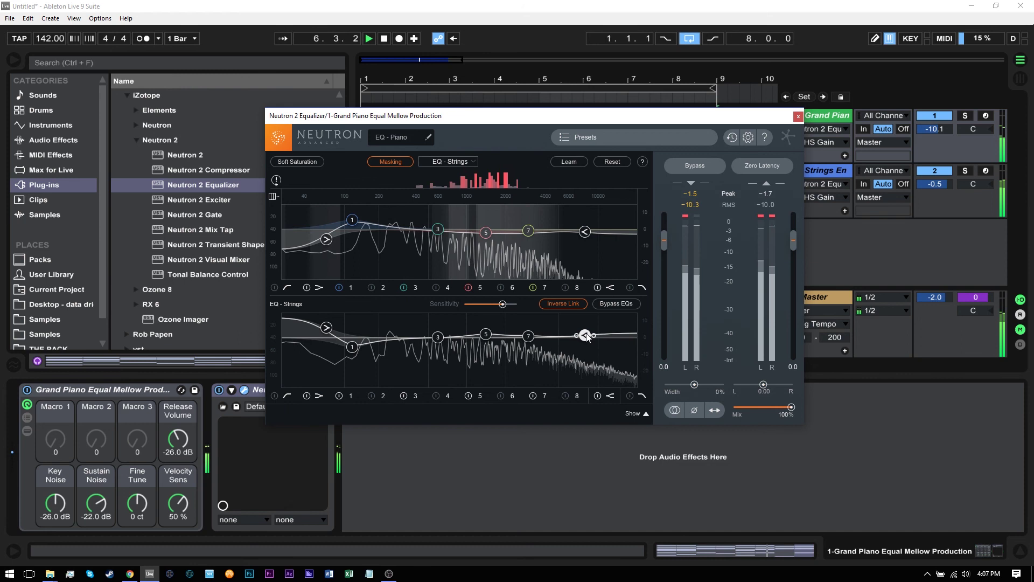
Lower piano bands 1 and 5 slightly and stop playback.
{"action": "left_click", "coordinate": [353, 221]}
{"action": "left_click_drag", "start_coordinate": [354, 222], "coordinate": [353, 224]}
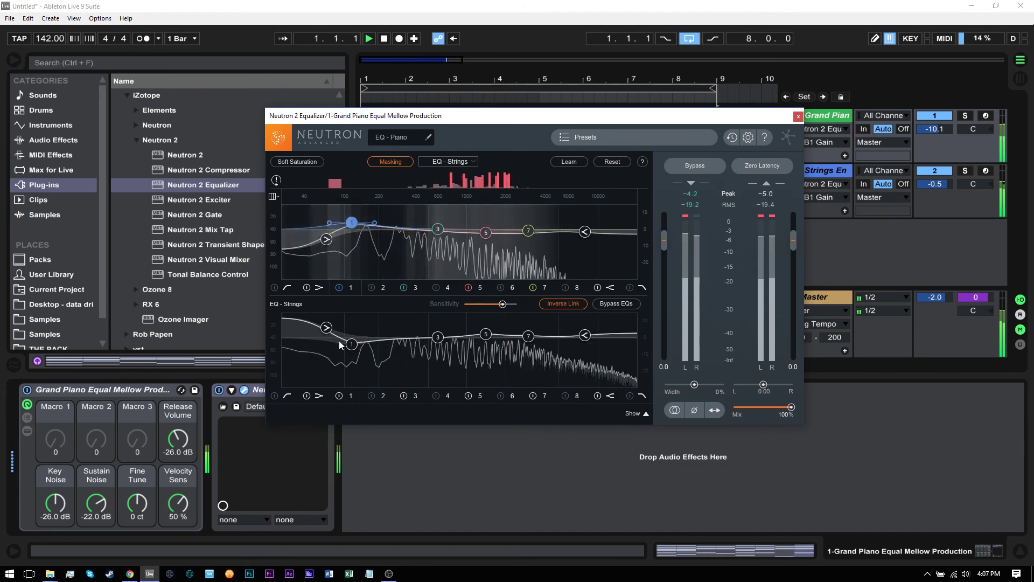
{"action": "left_click_drag", "start_coordinate": [486, 233], "coordinate": [485, 227]}
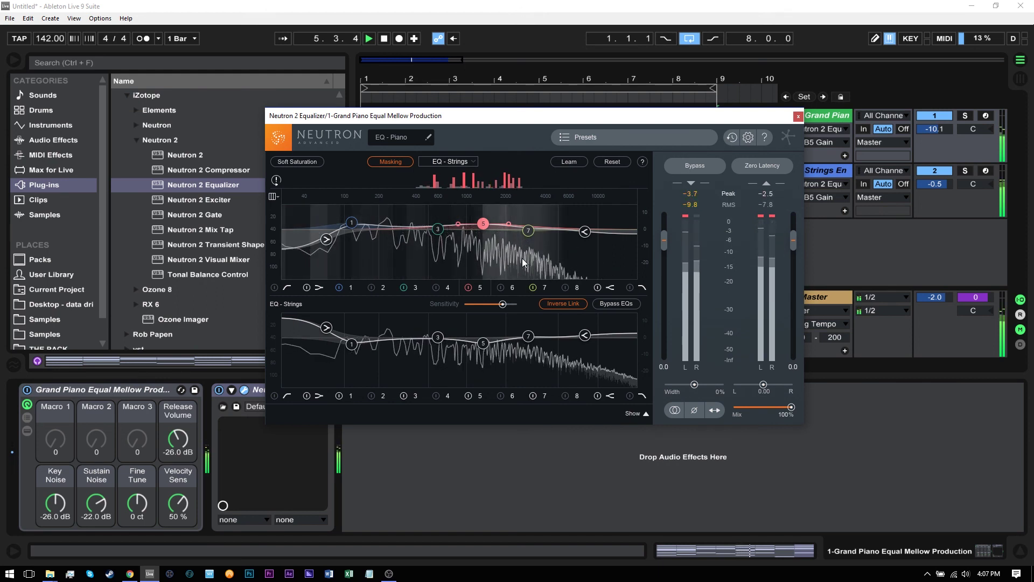
{"action": "key", "text": "space"}
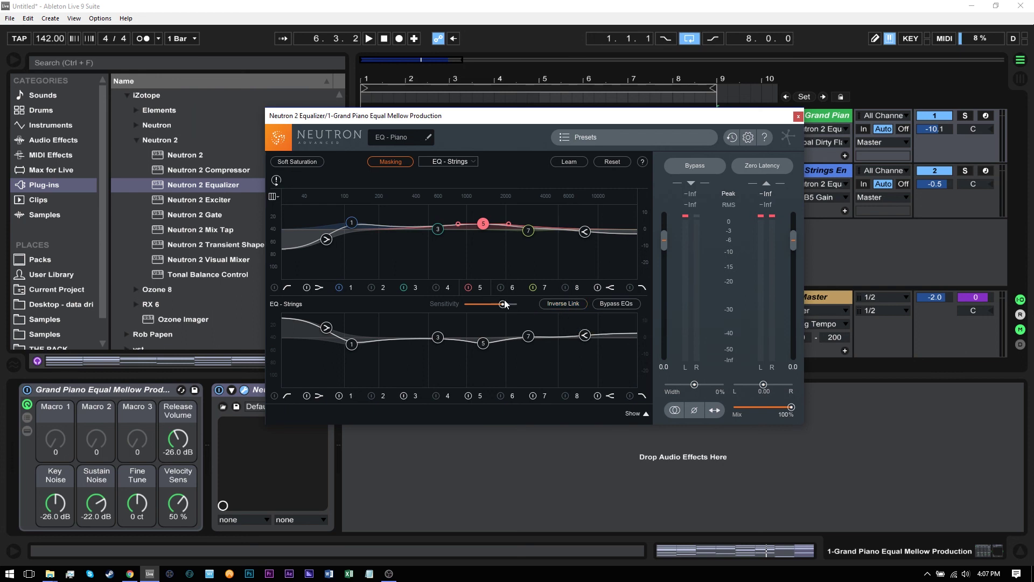
Raise piano band 5 to 4.3 dB and turn Inverse Link back on.
{"action": "mouse_move", "coordinate": [483, 227]}
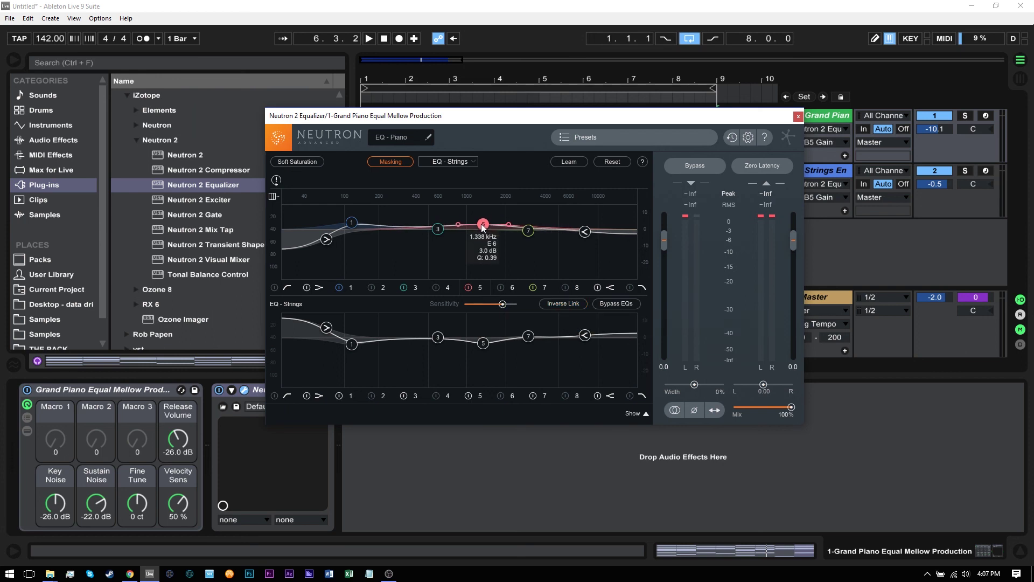
{"action": "left_click_drag", "start_coordinate": [483, 228], "coordinate": [482, 224]}
{"action": "left_click", "coordinate": [560, 304]}
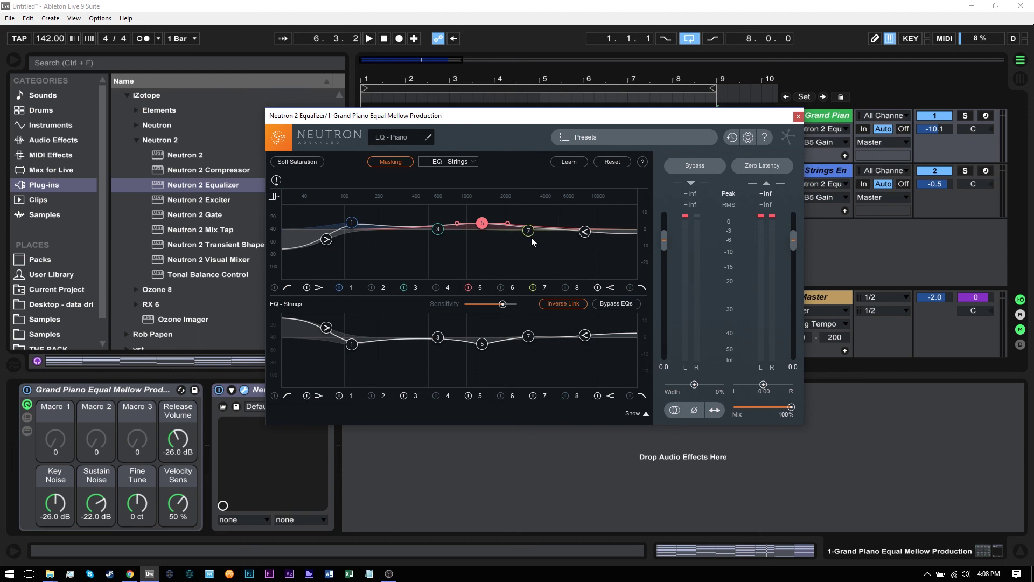
In band 5's detail settings, set gain to 2.8 dB, shape to Band Shelf, and enable Dynamic Mode.
{"action": "left_click", "coordinate": [637, 415]}
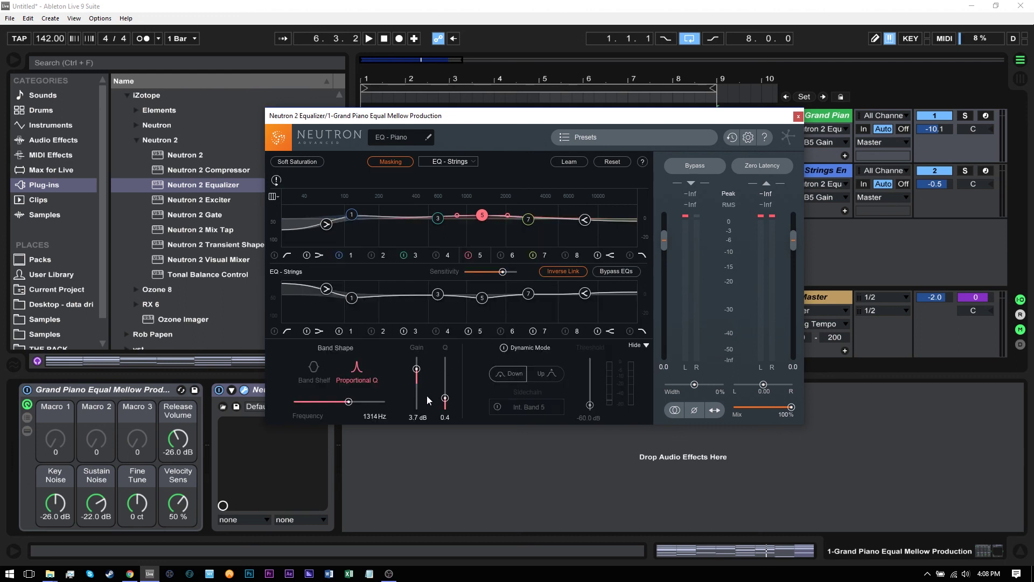
{"action": "mouse_move", "coordinate": [416, 371]}
{"action": "left_mouse_down"}
{"action": "mouse_move", "coordinate": [416, 386]}
{"action": "mouse_move", "coordinate": [417, 371]}
{"action": "left_mouse_up"}
{"action": "left_click", "coordinate": [411, 416]}
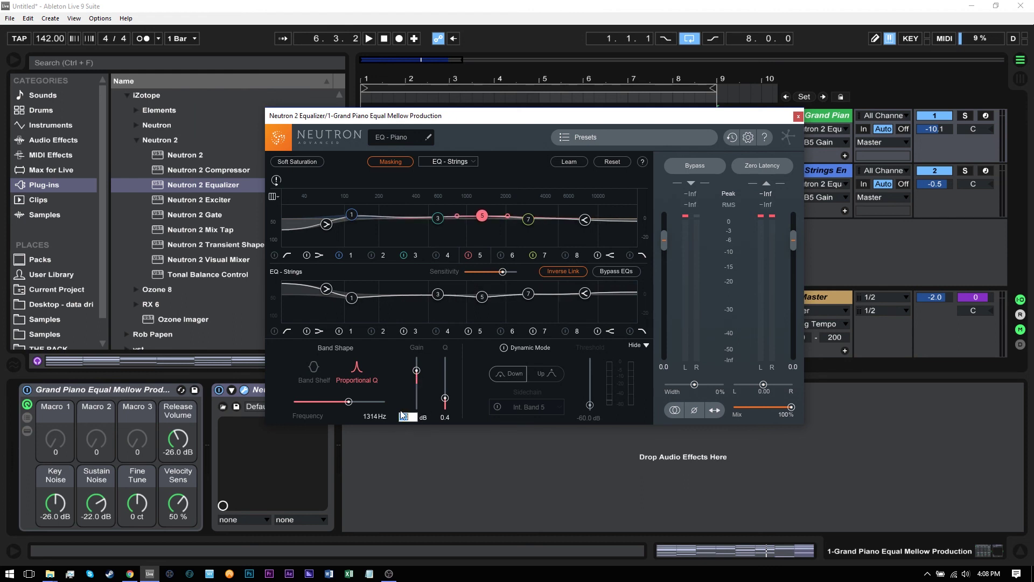
{"action": "left_click", "coordinate": [311, 371]}
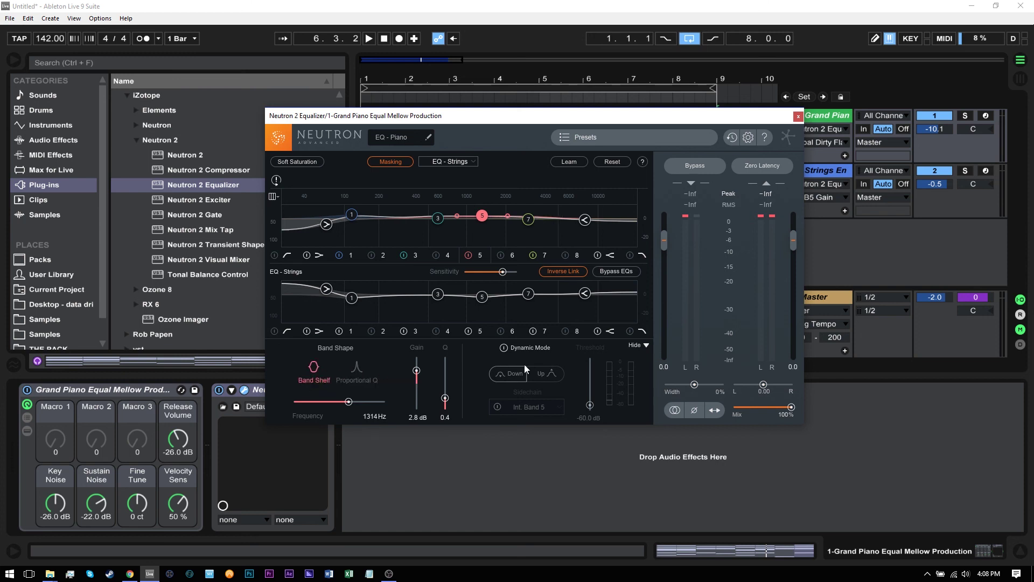
{"action": "left_click", "coordinate": [504, 348]}
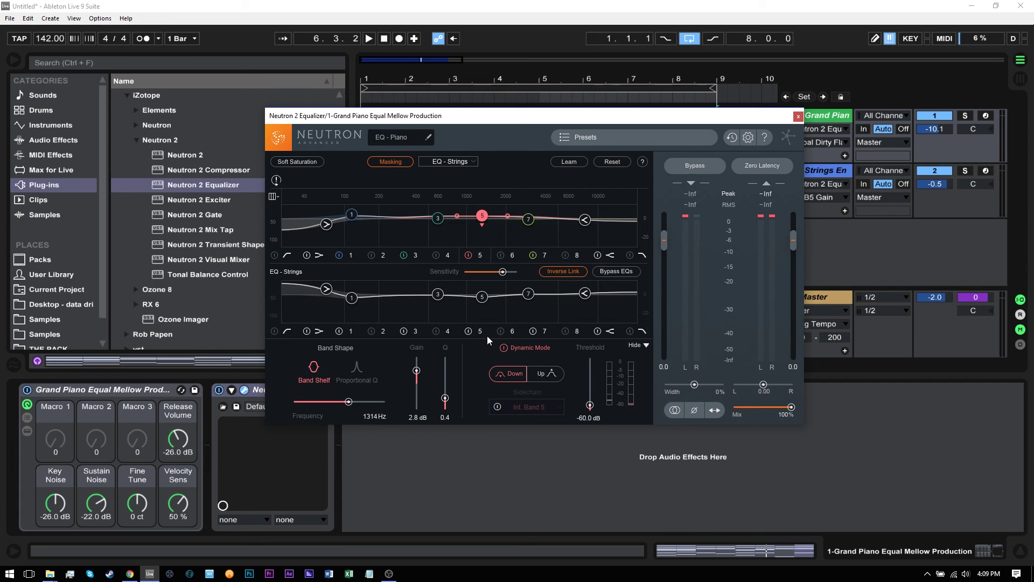
Hide the band 5 detail panel so only the piano and strings curves show.
{"action": "left_click", "coordinate": [645, 345]}
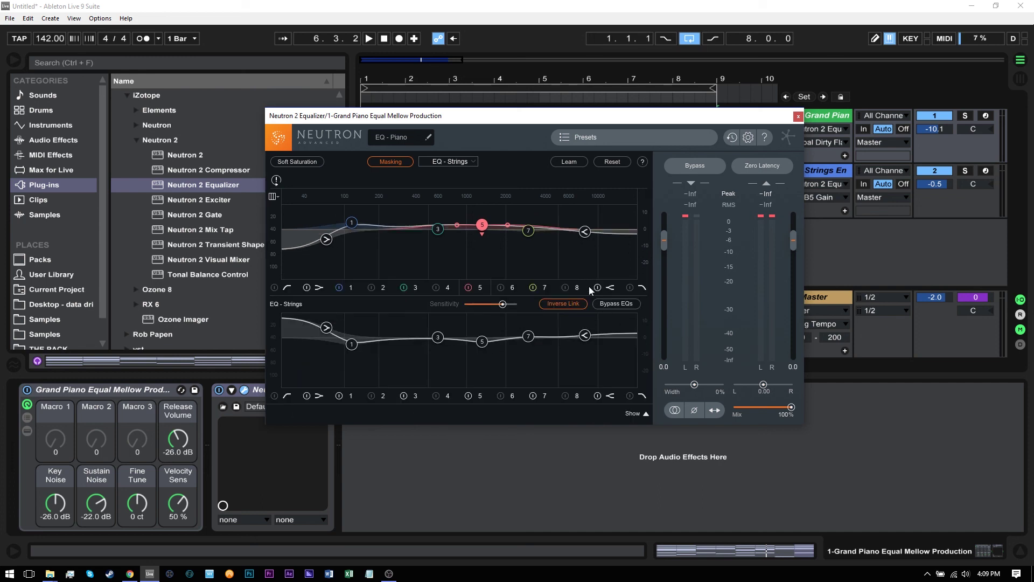